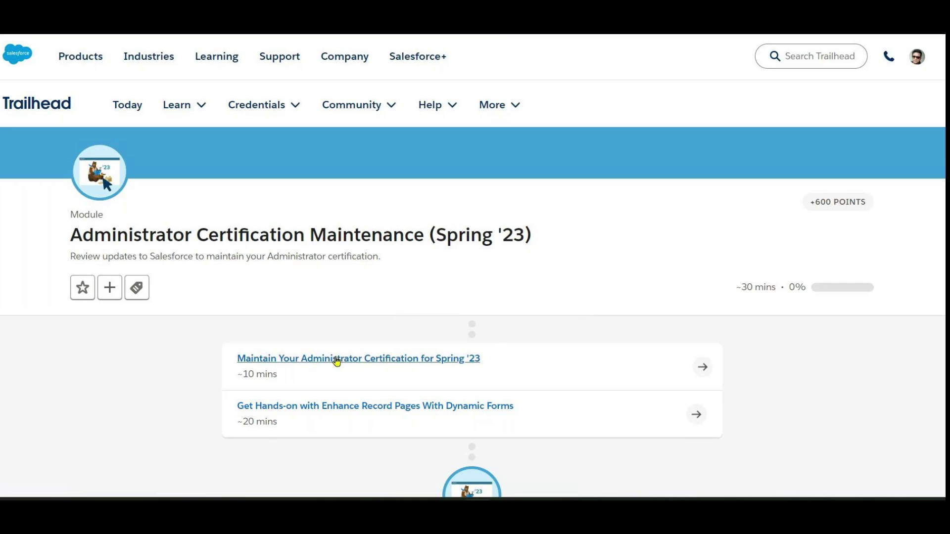
Step: Open the Spring '23 certification maintenance unit and read down through its article to the quiz
{"action": "left_click", "coordinate": [704, 366]}
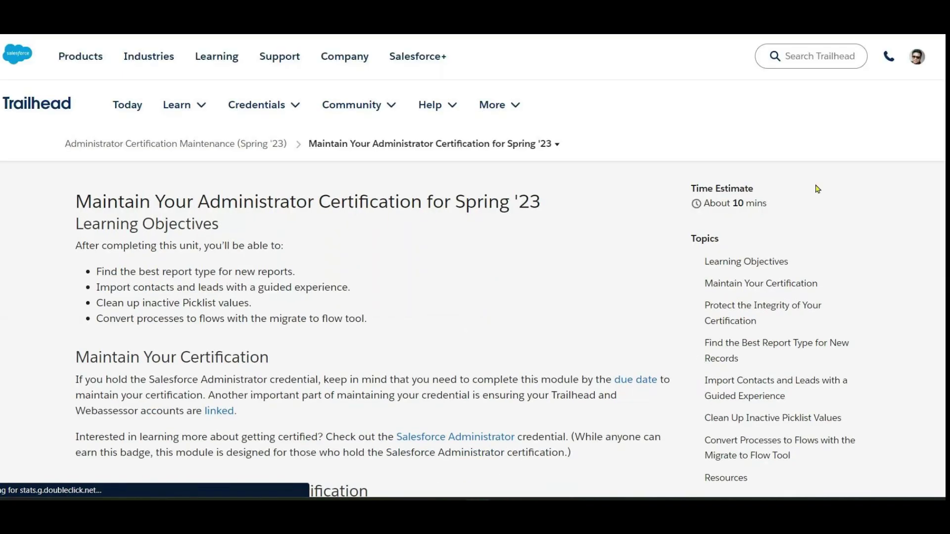
{"action": "scroll", "coordinate": [371, 297], "scroll_direction": "down", "scroll_amount": 2}
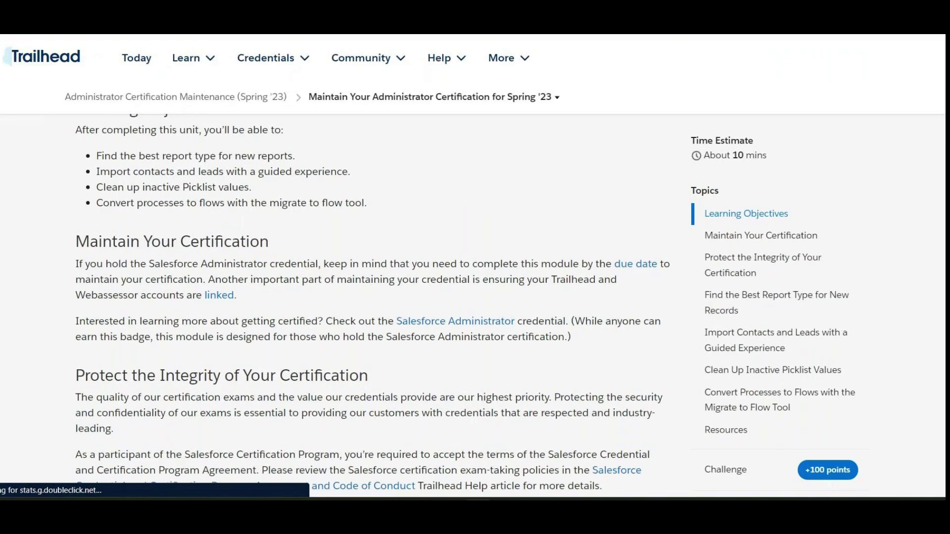
{"action": "scroll", "coordinate": [371, 297], "scroll_direction": "down", "scroll_amount": 4}
{"action": "scroll", "coordinate": [371, 297], "scroll_direction": "down", "scroll_amount": 2}
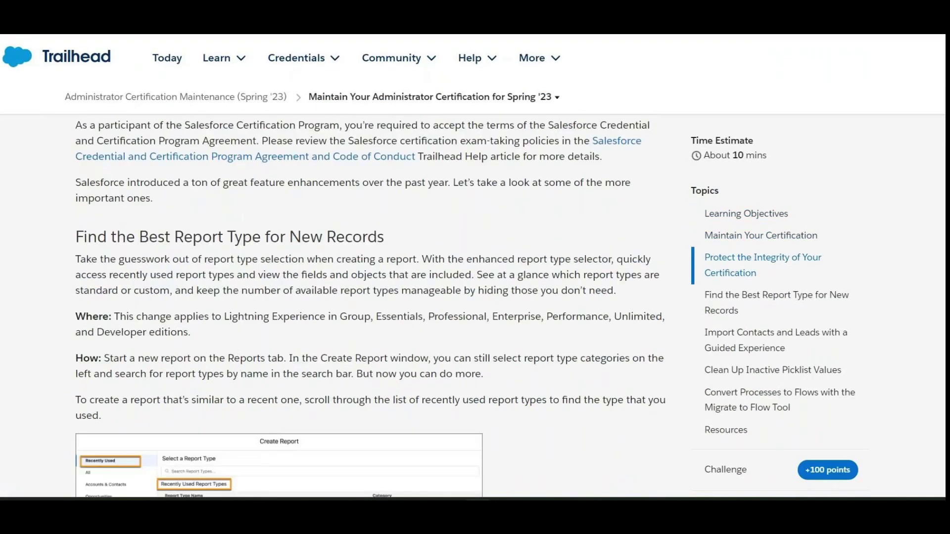
{"action": "scroll", "coordinate": [371, 297], "scroll_direction": "down", "scroll_amount": 2}
{"action": "scroll", "coordinate": [371, 297], "scroll_direction": "down", "scroll_amount": 9}
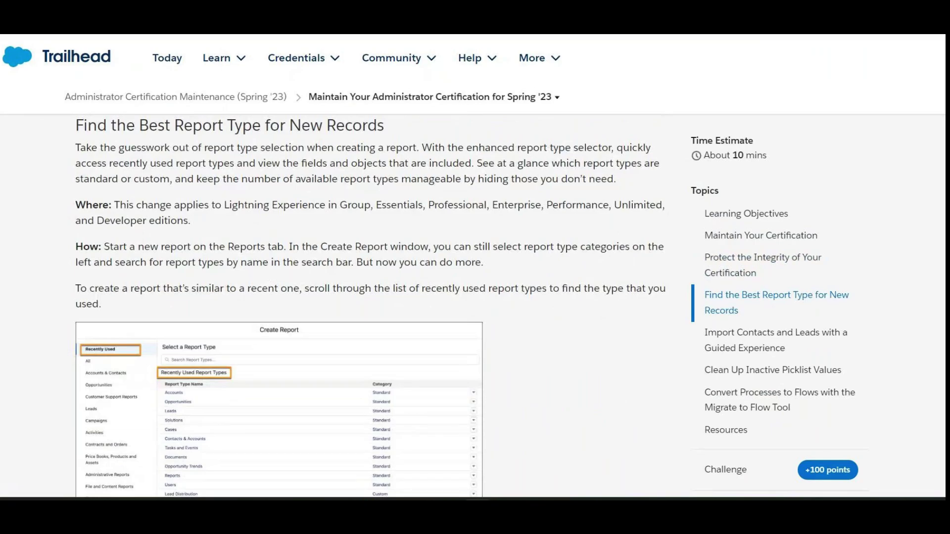
{"action": "scroll", "coordinate": [371, 297], "scroll_direction": "down", "scroll_amount": 15}
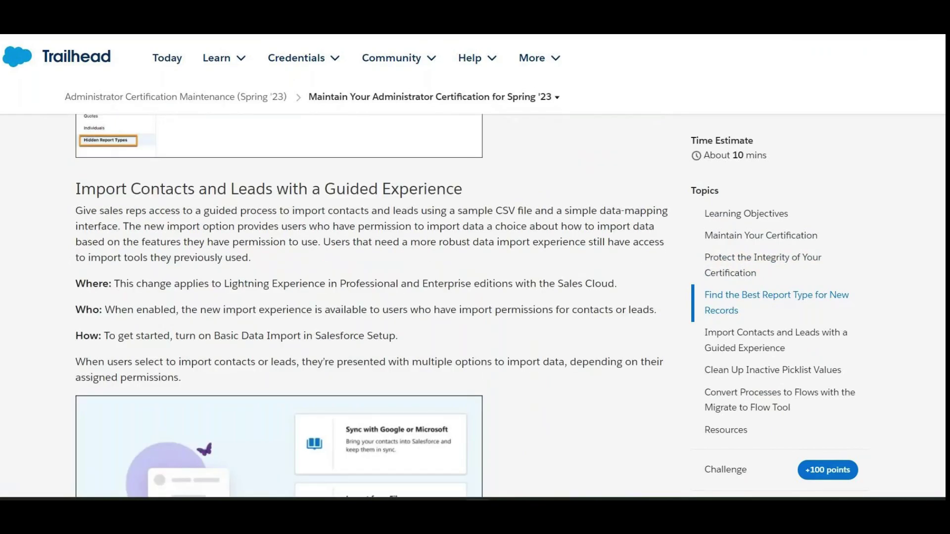
{"action": "scroll", "coordinate": [371, 296], "scroll_direction": "down", "scroll_amount": 8}
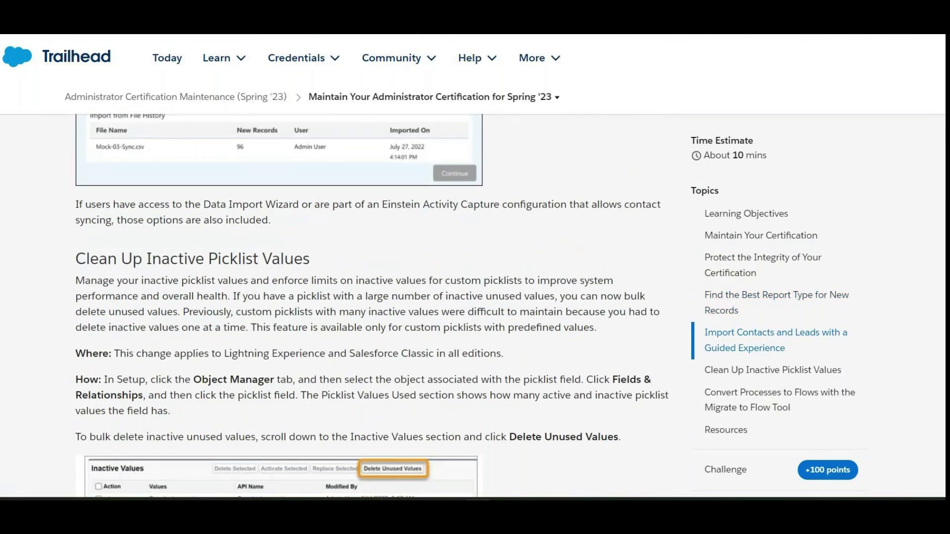
{"action": "scroll", "coordinate": [371, 297], "scroll_direction": "down", "scroll_amount": 1}
{"action": "scroll", "coordinate": [371, 297], "scroll_direction": "down", "scroll_amount": 2}
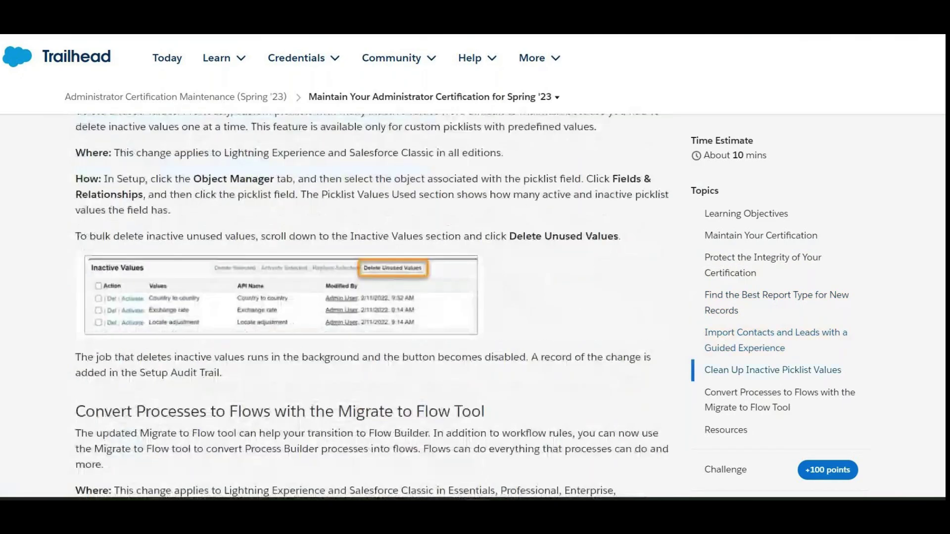
{"action": "scroll", "coordinate": [371, 297], "scroll_direction": "down", "scroll_amount": 4}
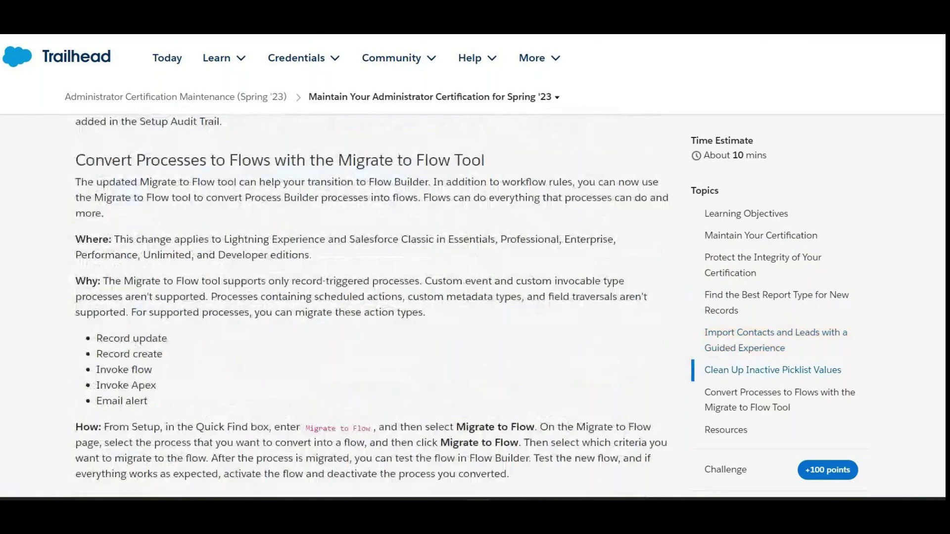
{"action": "scroll", "coordinate": [371, 297], "scroll_direction": "down", "scroll_amount": 1}
{"action": "scroll", "coordinate": [371, 297], "scroll_direction": "down", "scroll_amount": 2}
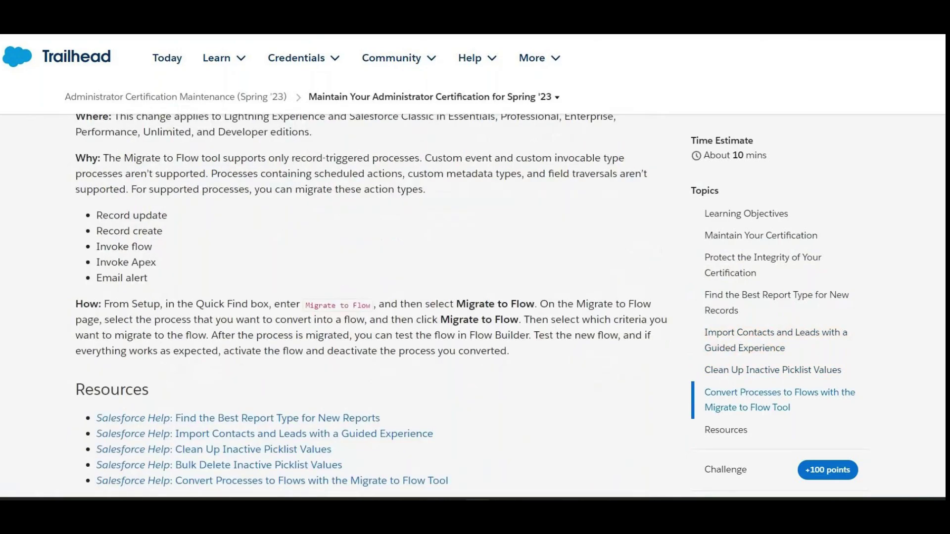
{"action": "scroll", "coordinate": [371, 297], "scroll_direction": "down", "scroll_amount": 2}
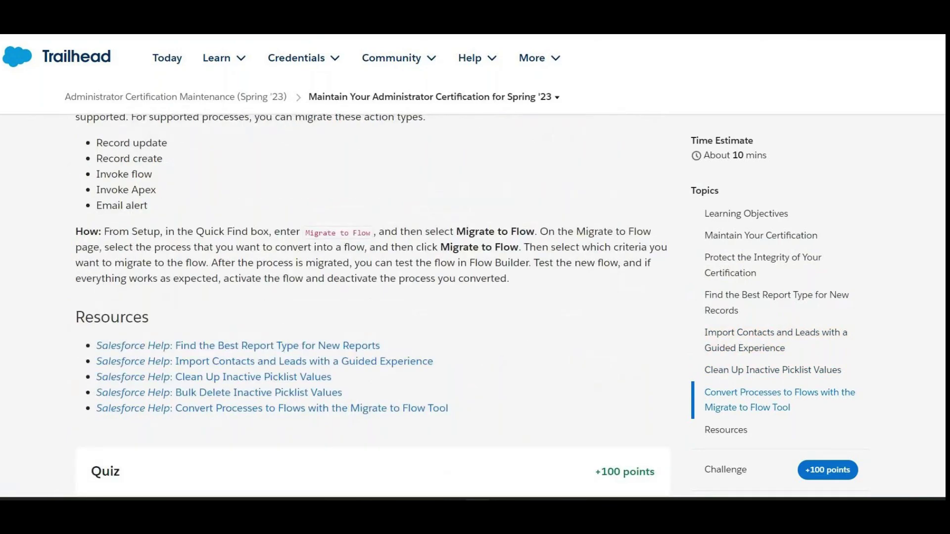
{"action": "scroll", "coordinate": [371, 297], "scroll_direction": "down", "scroll_amount": 15}
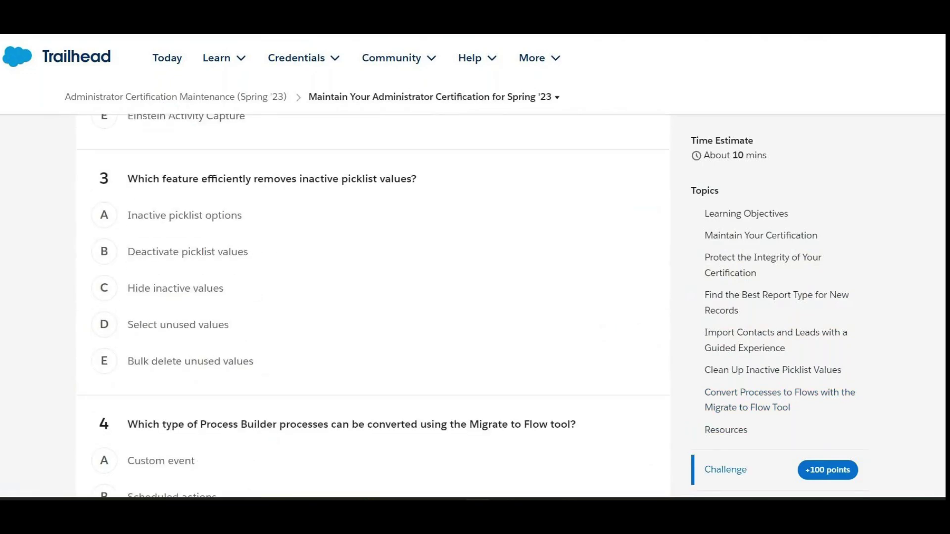
{"action": "scroll", "coordinate": [372, 297], "scroll_direction": "down", "scroll_amount": 2}
{"action": "scroll", "coordinate": [371, 297], "scroll_direction": "up", "scroll_amount": 10}
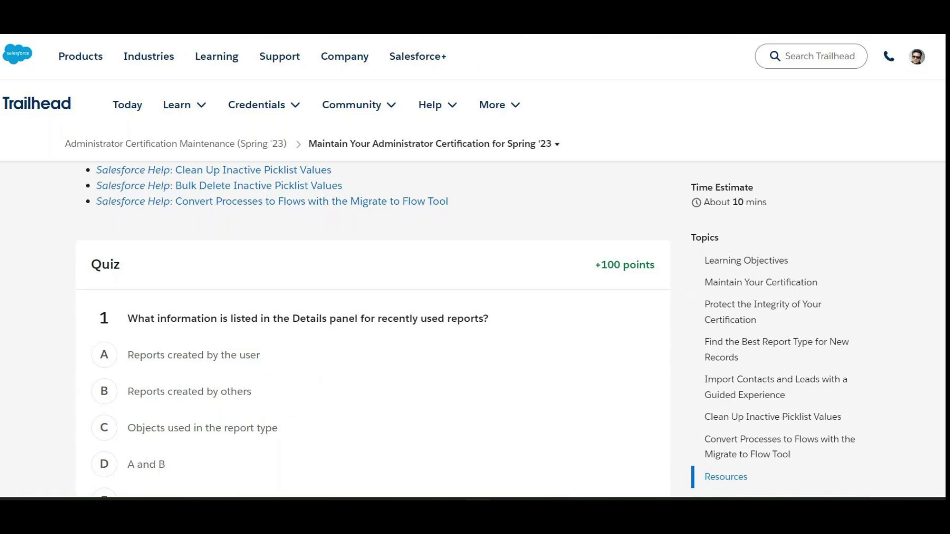
{"action": "scroll", "coordinate": [475, 297], "scroll_direction": "down", "scroll_amount": 1}
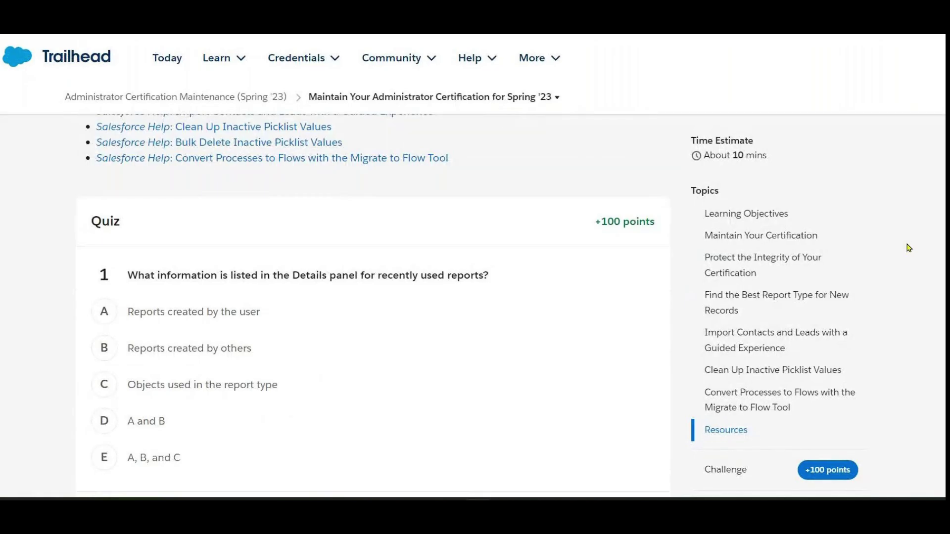
{"action": "left_click", "coordinate": [731, 301]}
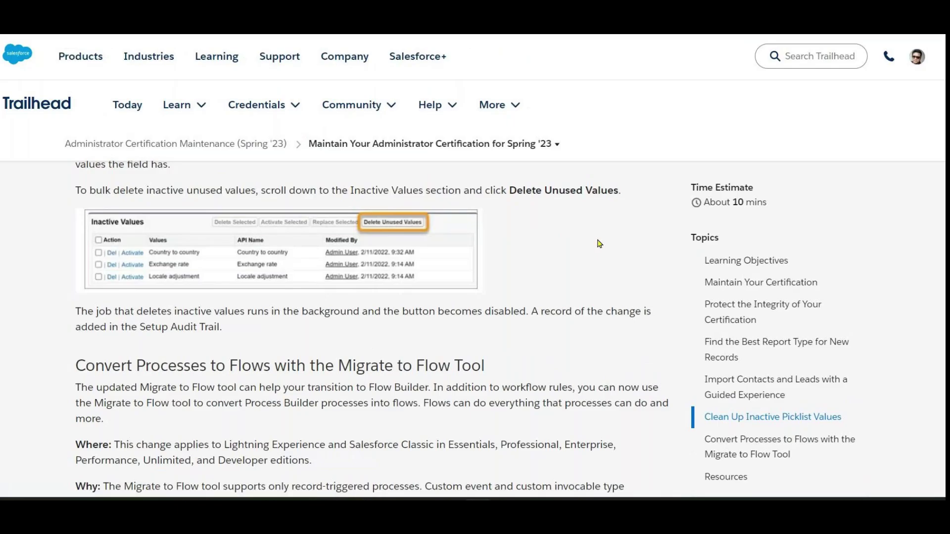
{"action": "scroll", "coordinate": [599, 243], "scroll_direction": "down", "scroll_amount": 2}
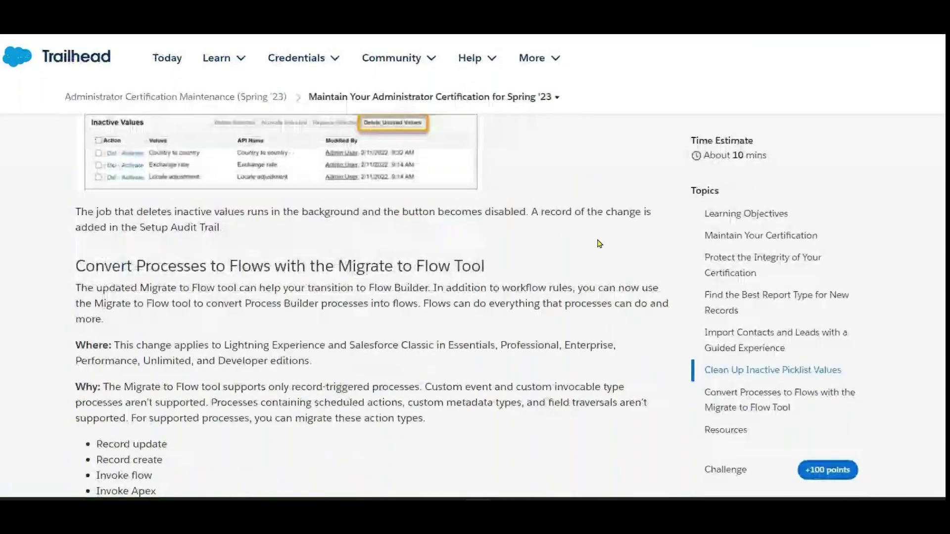
{"action": "scroll", "coordinate": [599, 243], "scroll_direction": "down", "scroll_amount": 1}
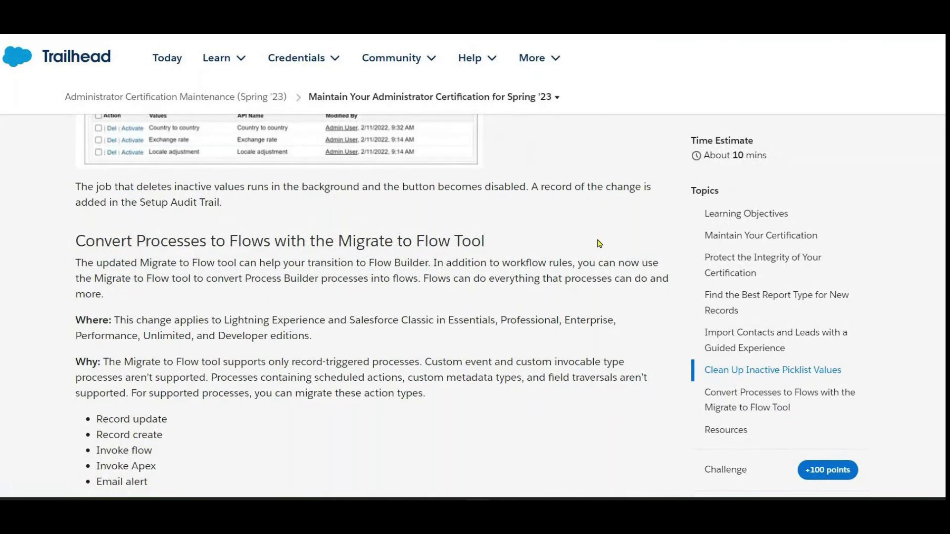
{"action": "scroll", "coordinate": [599, 244], "scroll_direction": "down", "scroll_amount": 2}
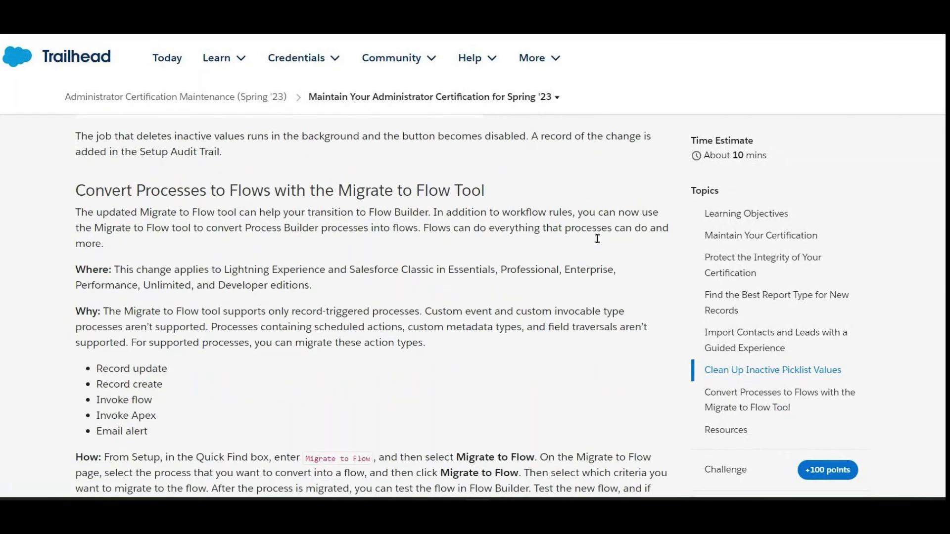
{"action": "scroll", "coordinate": [597, 239], "scroll_direction": "down", "scroll_amount": 1}
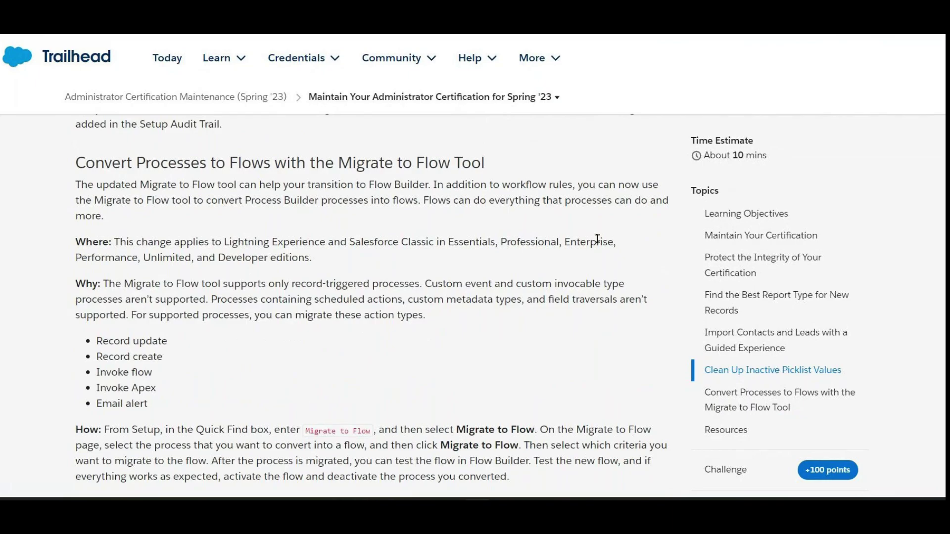
{"action": "scroll", "coordinate": [597, 239], "scroll_direction": "down", "scroll_amount": 3}
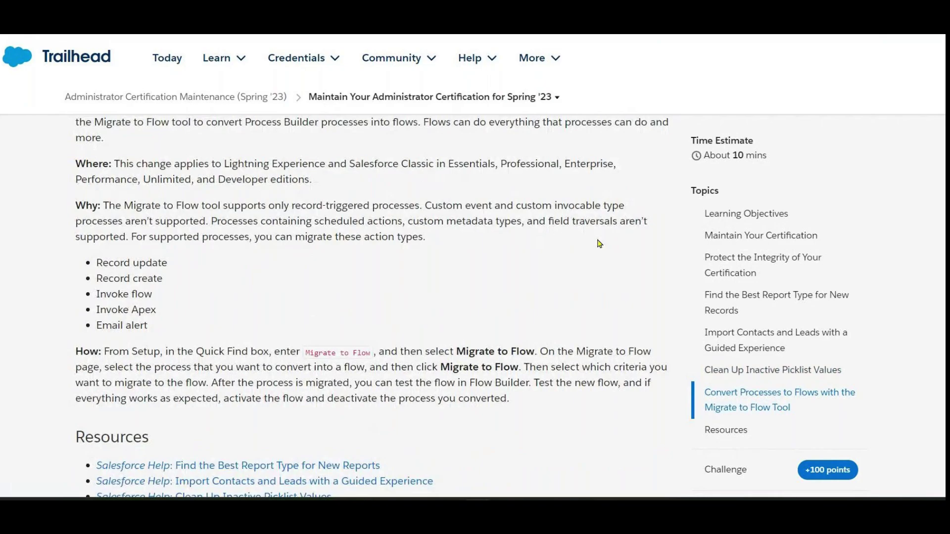
{"action": "scroll", "coordinate": [599, 243], "scroll_direction": "up", "scroll_amount": 1}
{"action": "scroll", "coordinate": [599, 243], "scroll_direction": "up", "scroll_amount": 10}
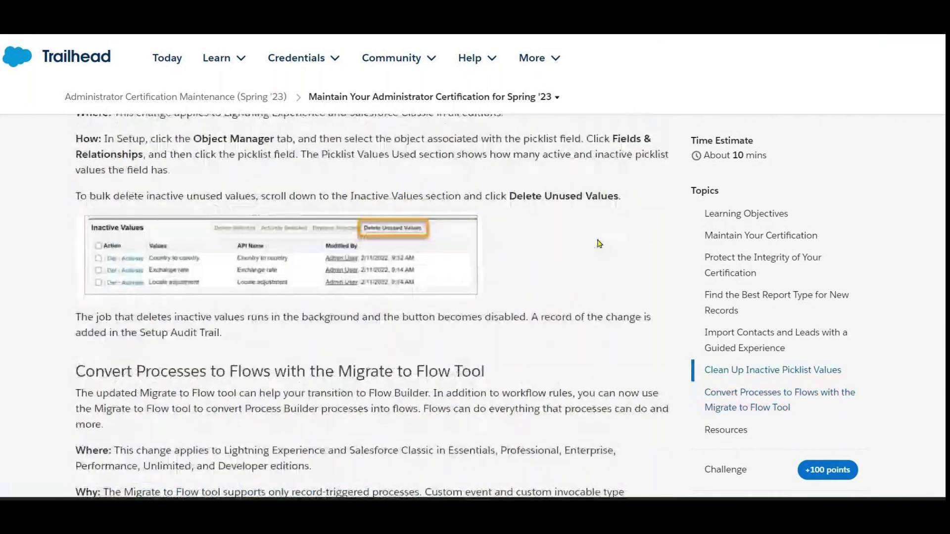
{"action": "scroll", "coordinate": [599, 244], "scroll_direction": "up", "scroll_amount": 4}
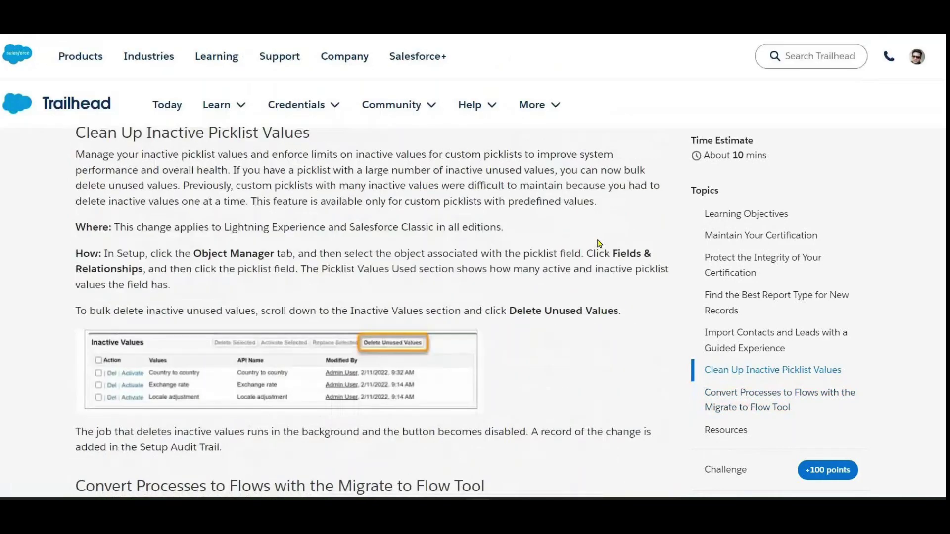
{"action": "scroll", "coordinate": [599, 243], "scroll_direction": "up", "scroll_amount": 15}
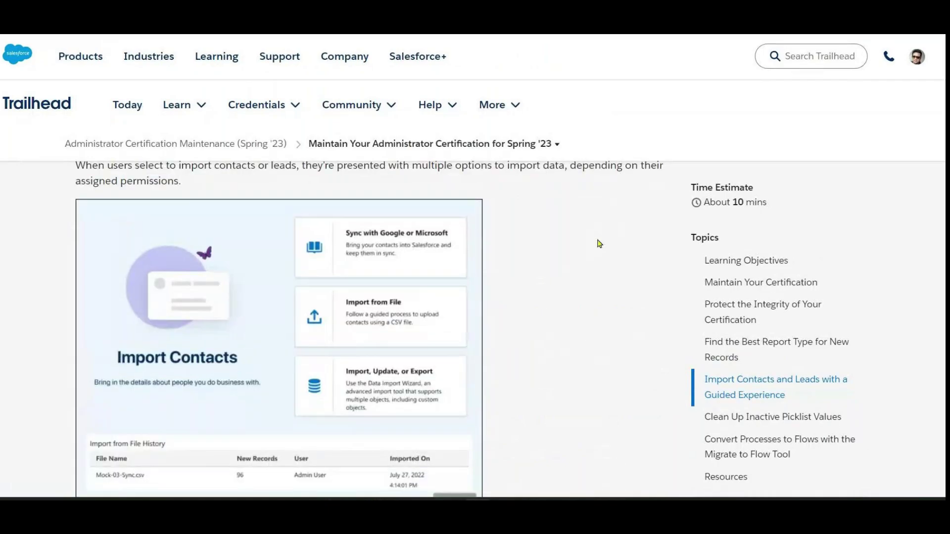
{"action": "scroll", "coordinate": [599, 244], "scroll_direction": "up", "scroll_amount": 6}
{"action": "scroll", "coordinate": [599, 244], "scroll_direction": "up", "scroll_amount": 3}
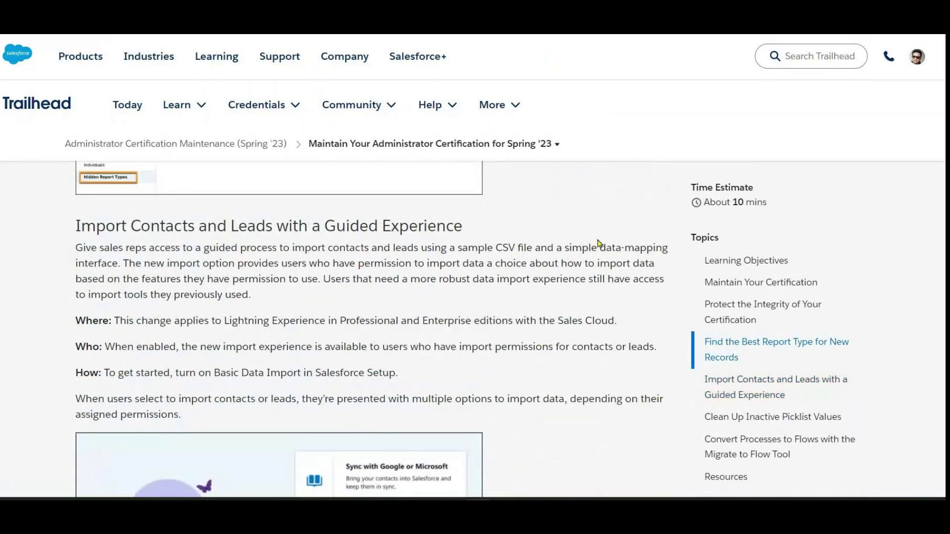
{"action": "scroll", "coordinate": [599, 243], "scroll_direction": "up", "scroll_amount": 1}
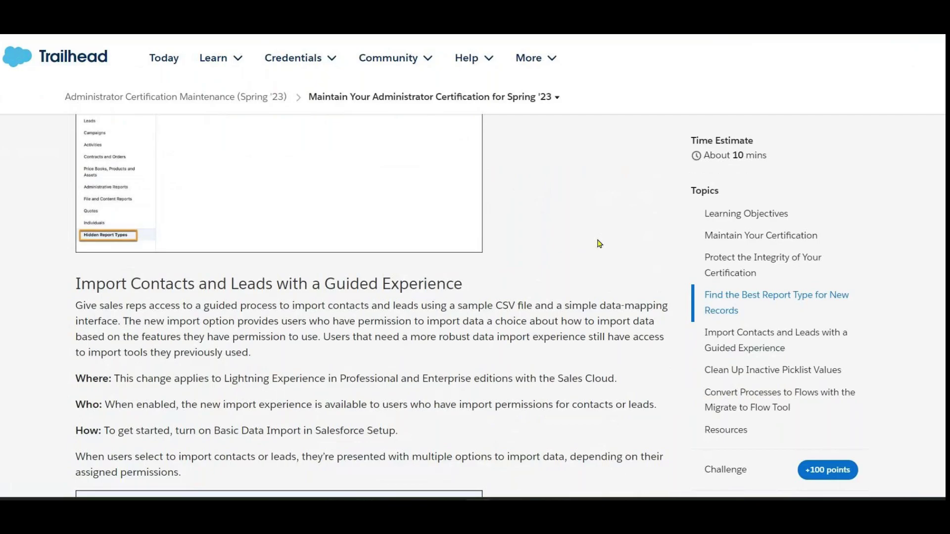
{"action": "scroll", "coordinate": [599, 244], "scroll_direction": "down", "scroll_amount": 10}
{"action": "left_click", "coordinate": [721, 476]}
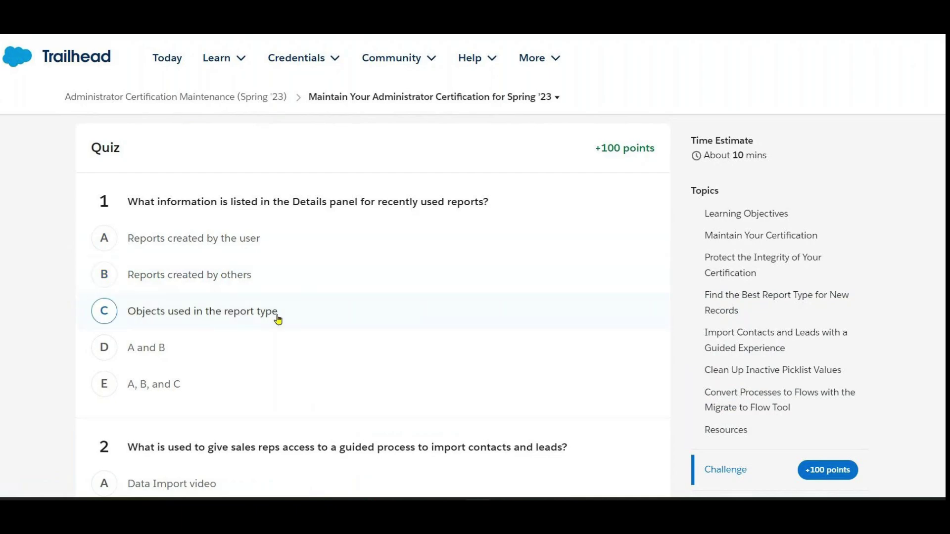
Step: Answer quiz question 1 with option E, 'A, B, and C'
{"action": "left_click", "coordinate": [102, 396]}
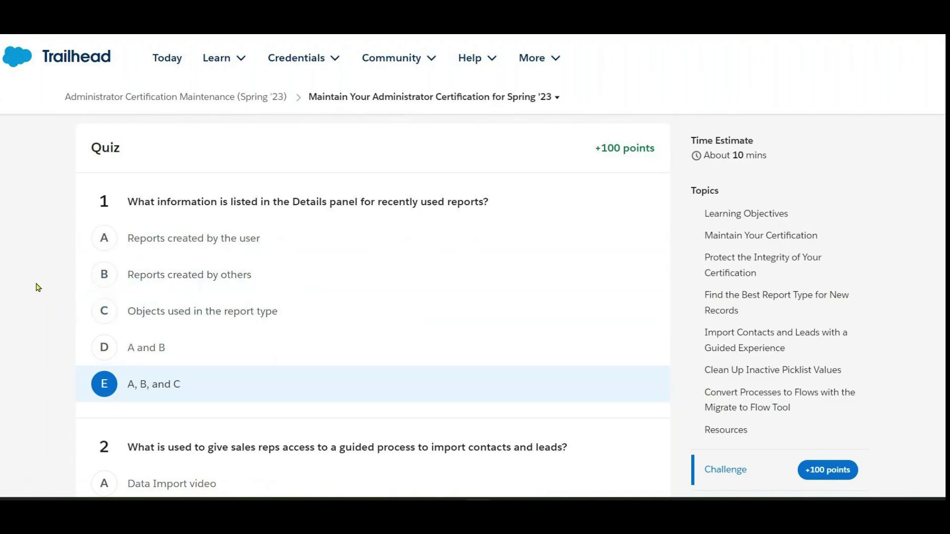
{"action": "scroll", "coordinate": [38, 287], "scroll_direction": "down", "scroll_amount": 1}
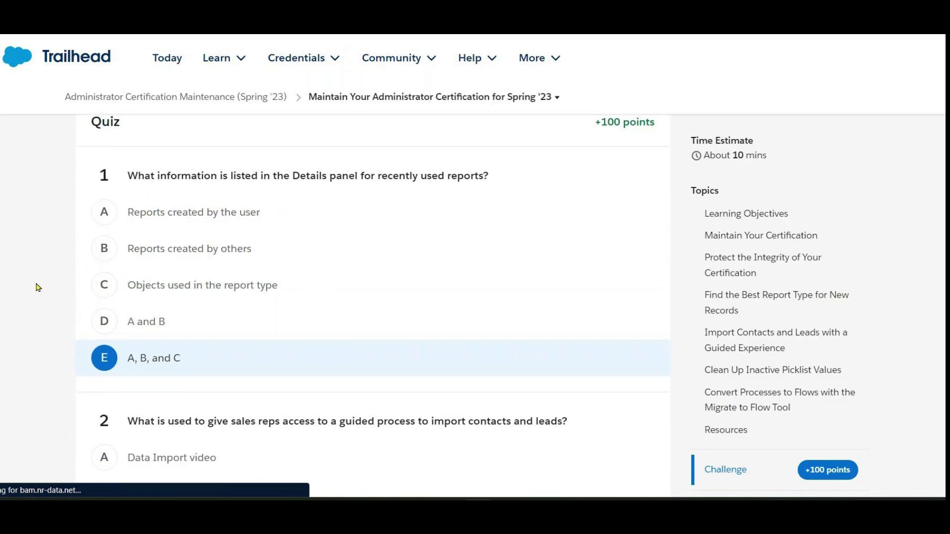
Step: Scroll back up to reread the Import Contacts section about the CSV file
{"action": "scroll", "coordinate": [38, 287], "scroll_direction": "down", "scroll_amount": 3}
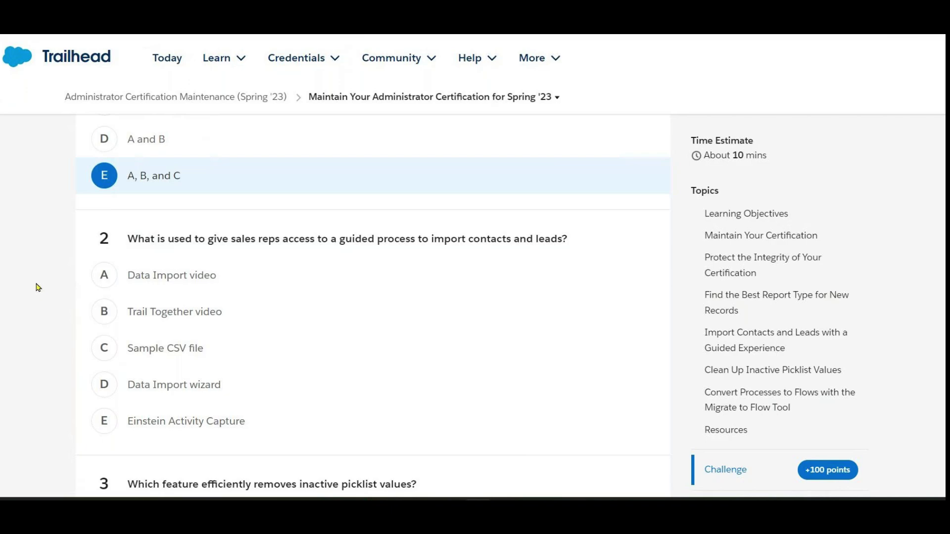
{"action": "scroll", "coordinate": [38, 288], "scroll_direction": "up", "scroll_amount": 6}
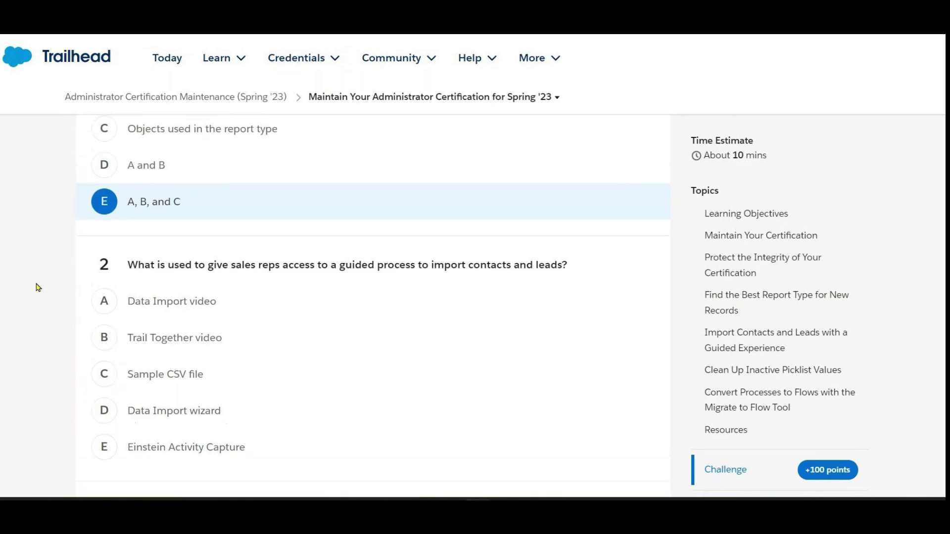
{"action": "scroll", "coordinate": [38, 287], "scroll_direction": "up", "scroll_amount": 2}
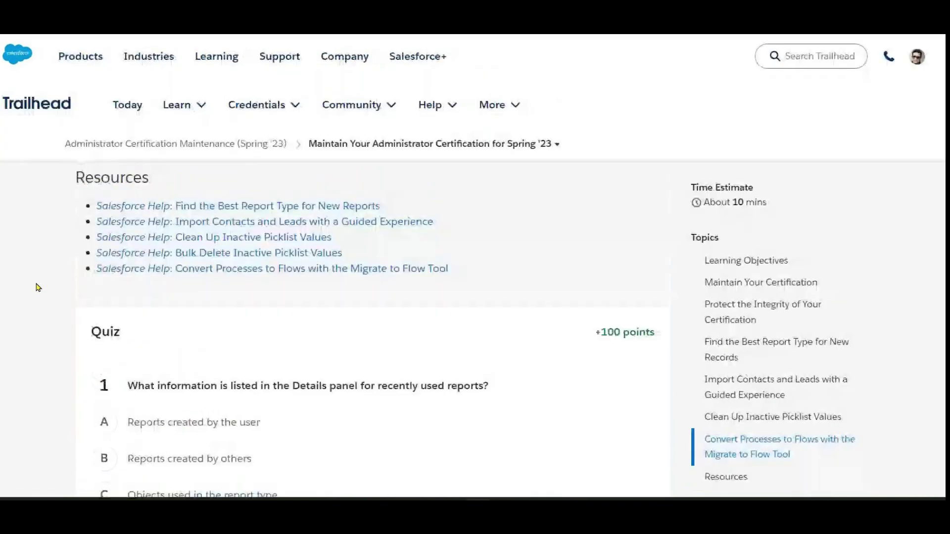
{"action": "scroll", "coordinate": [38, 288], "scroll_direction": "up", "scroll_amount": 8}
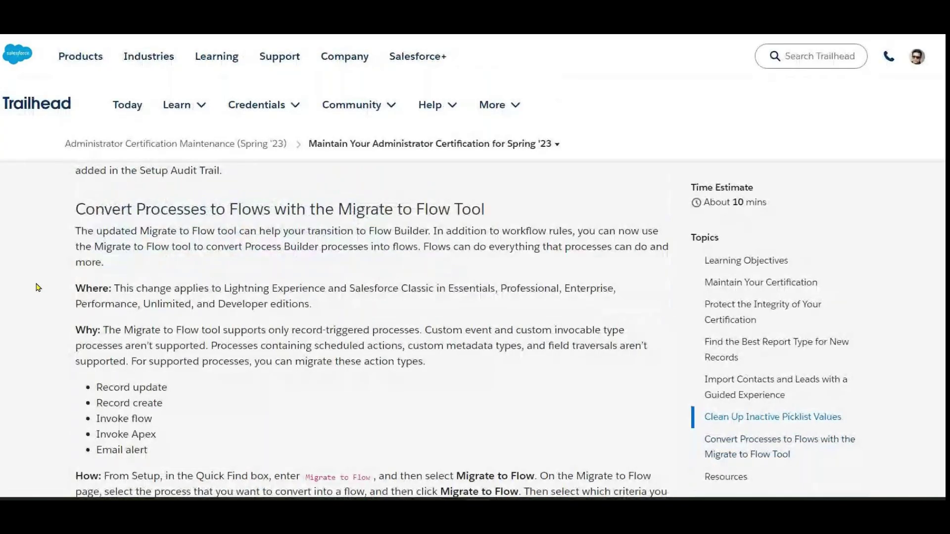
{"action": "scroll", "coordinate": [38, 287], "scroll_direction": "up", "scroll_amount": 2}
{"action": "scroll", "coordinate": [38, 288], "scroll_direction": "up", "scroll_amount": 1}
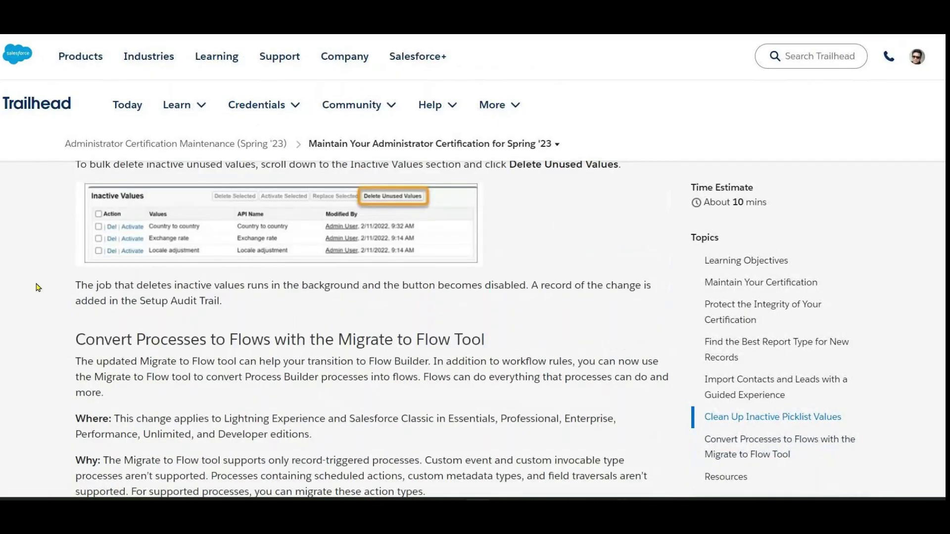
{"action": "scroll", "coordinate": [38, 287], "scroll_direction": "up", "scroll_amount": 5}
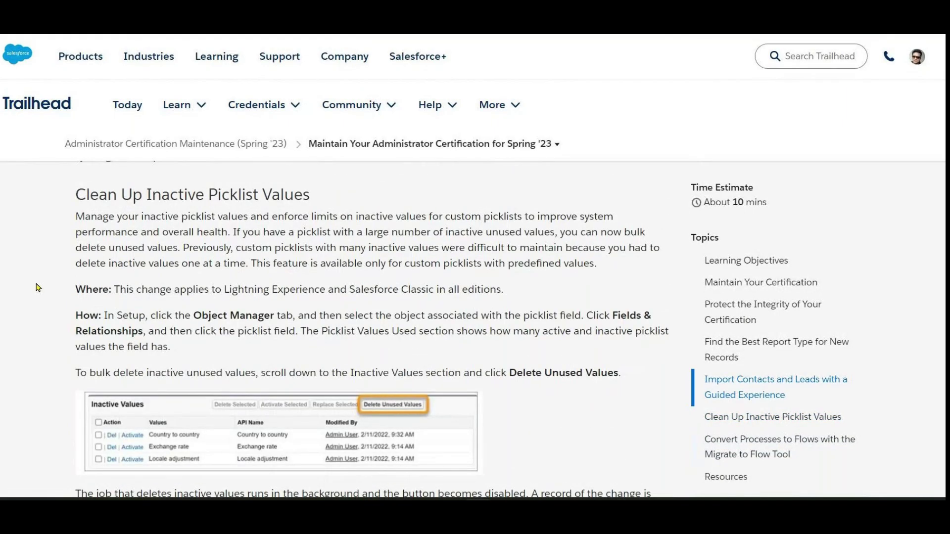
{"action": "scroll", "coordinate": [38, 287], "scroll_direction": "up", "scroll_amount": 3}
{"action": "scroll", "coordinate": [38, 288], "scroll_direction": "up", "scroll_amount": 5}
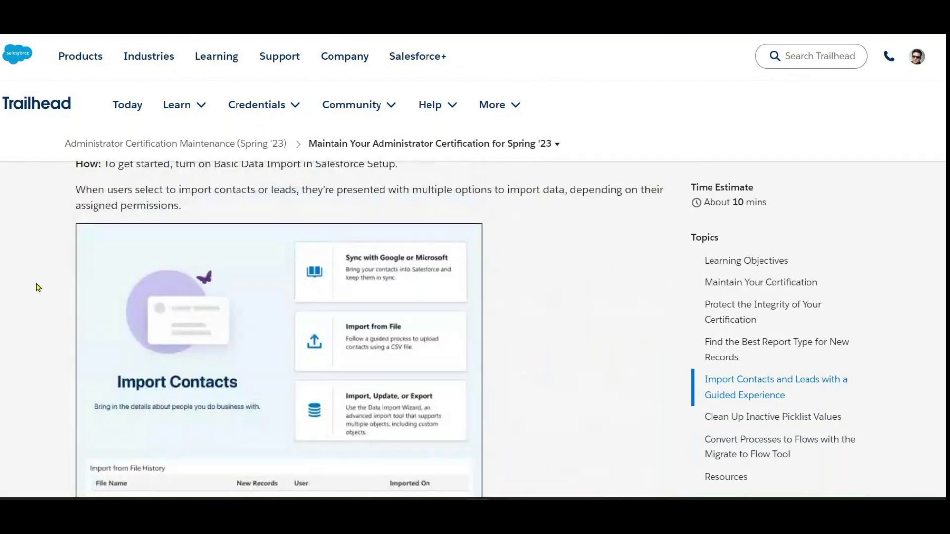
{"action": "scroll", "coordinate": [38, 288], "scroll_direction": "up", "scroll_amount": 1}
{"action": "scroll", "coordinate": [38, 287], "scroll_direction": "up", "scroll_amount": 4}
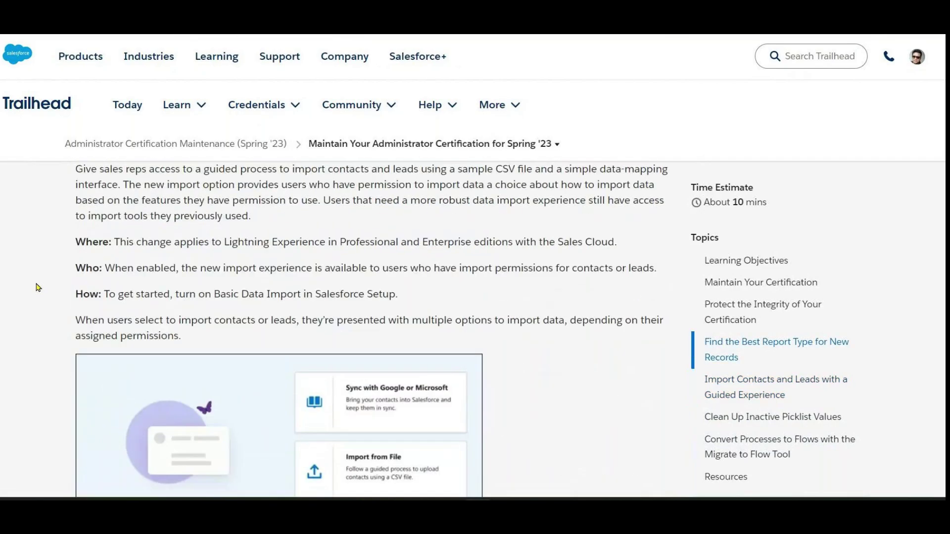
{"action": "scroll", "coordinate": [38, 288], "scroll_direction": "up", "scroll_amount": 2}
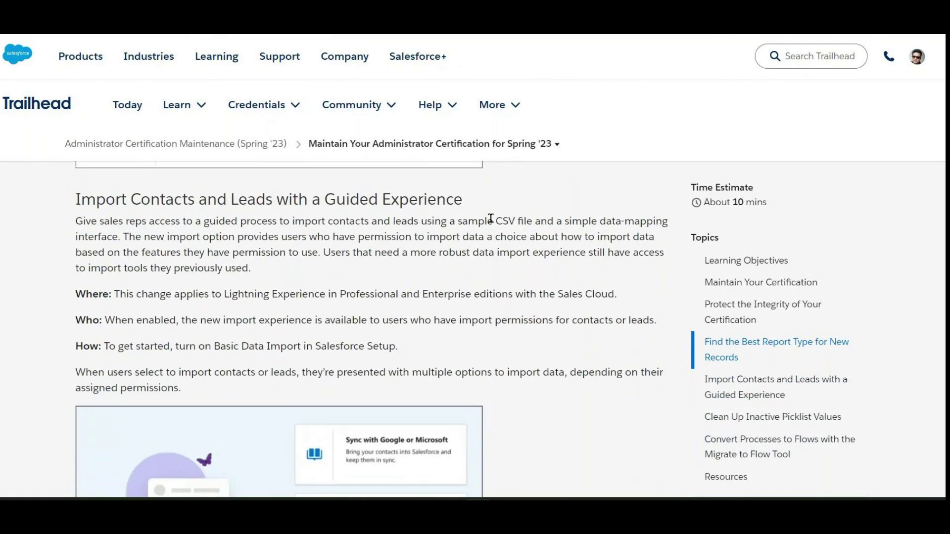
{"action": "double_click", "coordinate": [501, 221]}
{"action": "left_click", "coordinate": [599, 415]}
Step: Answer question 2 with option C, 'Sample CSV file', then jump back into the reading sections
{"action": "scroll", "coordinate": [600, 415], "scroll_direction": "down", "scroll_amount": 5}
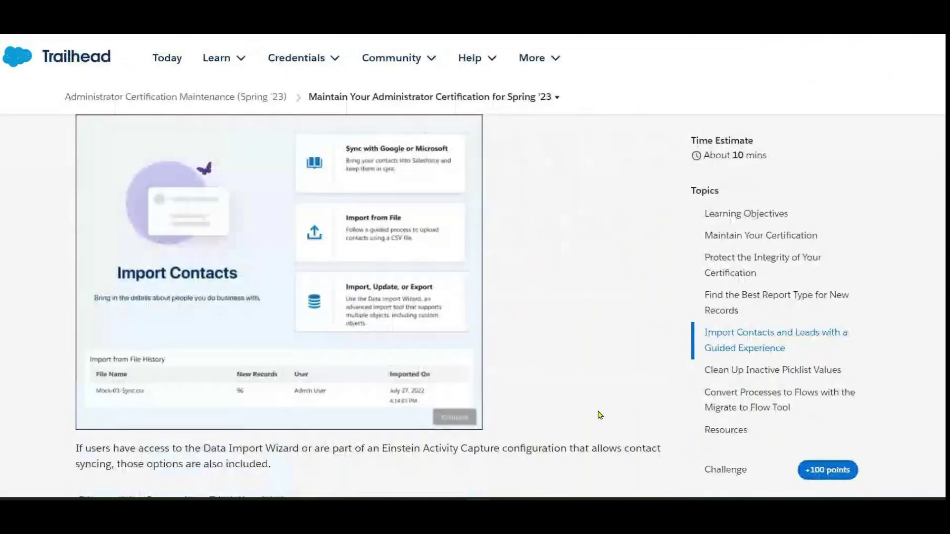
{"action": "scroll", "coordinate": [599, 414], "scroll_direction": "down", "scroll_amount": 20}
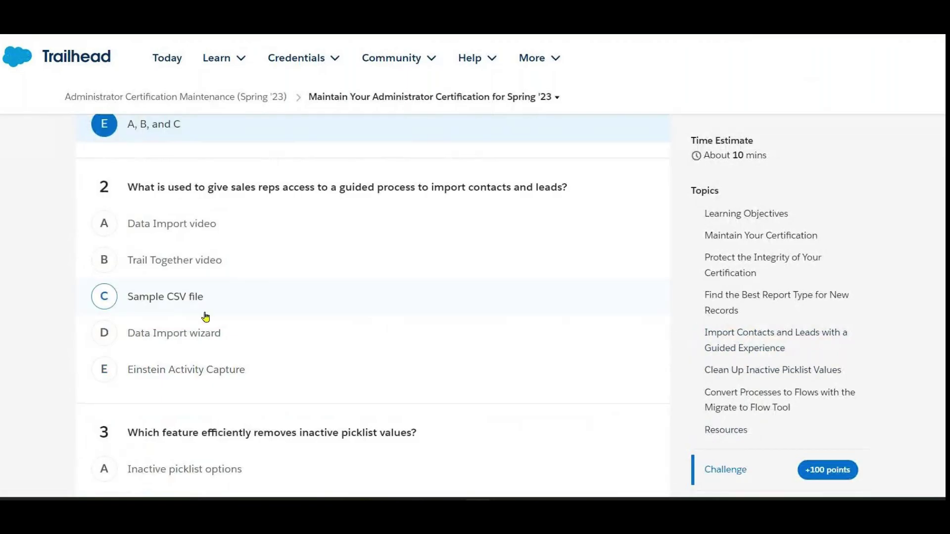
{"action": "left_click", "coordinate": [176, 299]}
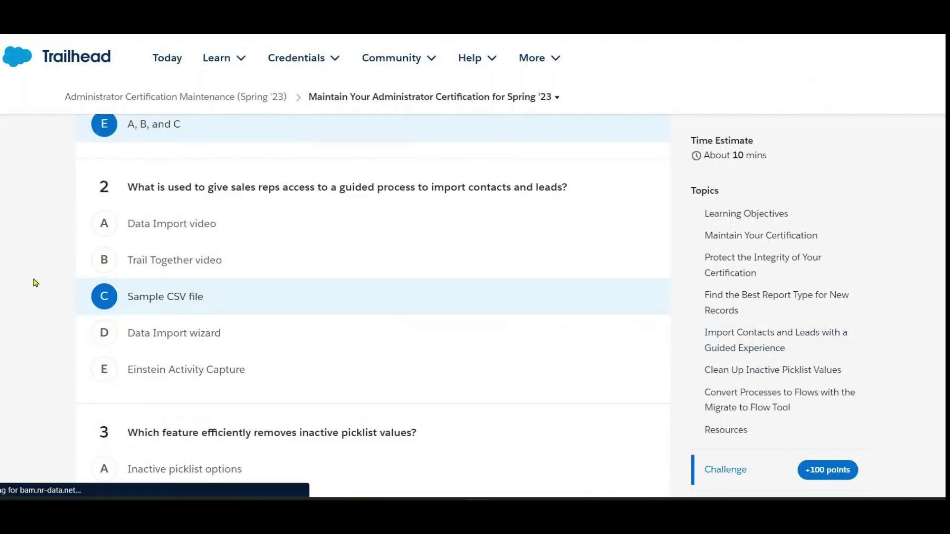
{"action": "scroll", "coordinate": [35, 282], "scroll_direction": "down", "scroll_amount": 4}
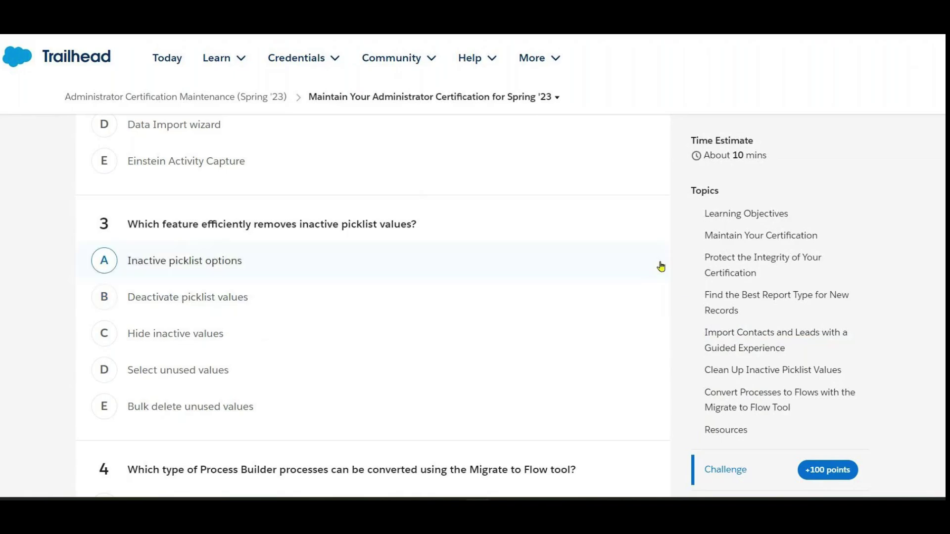
{"action": "left_click", "coordinate": [714, 262]}
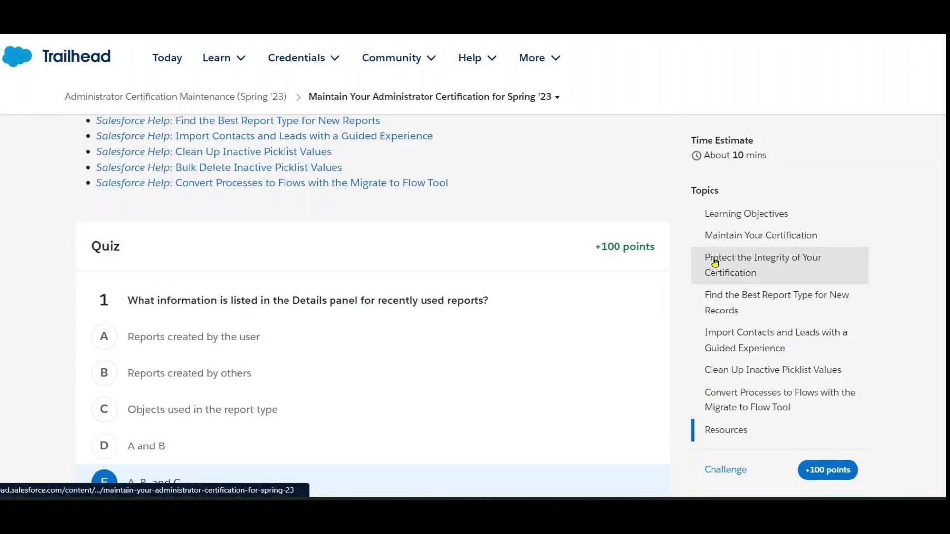
Step: Scroll from Learning Objectives through the Convert Processes section down to quiz question 3 on inactive picklist values
{"action": "scroll", "coordinate": [604, 241], "scroll_direction": "up", "scroll_amount": 1}
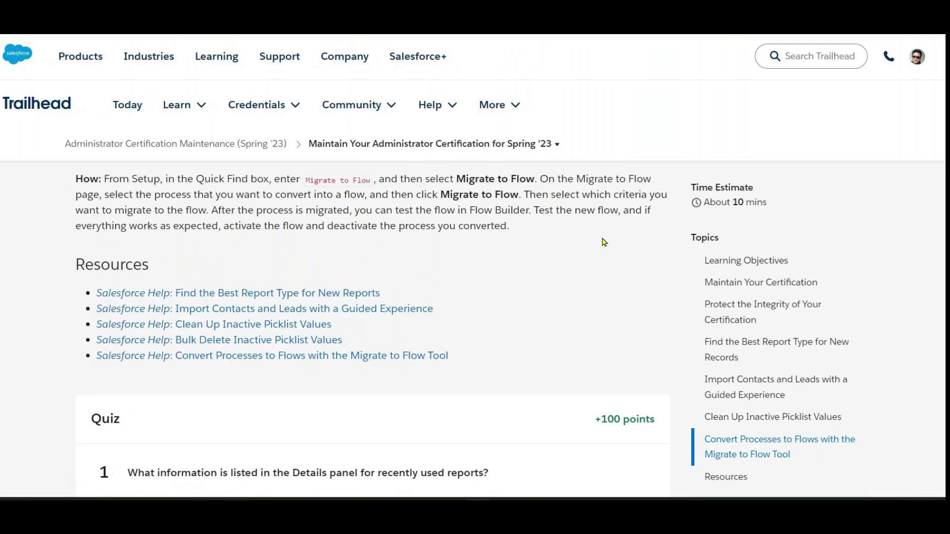
{"action": "scroll", "coordinate": [603, 242], "scroll_direction": "up", "scroll_amount": 5}
{"action": "scroll", "coordinate": [602, 237], "scroll_direction": "up", "scroll_amount": 10}
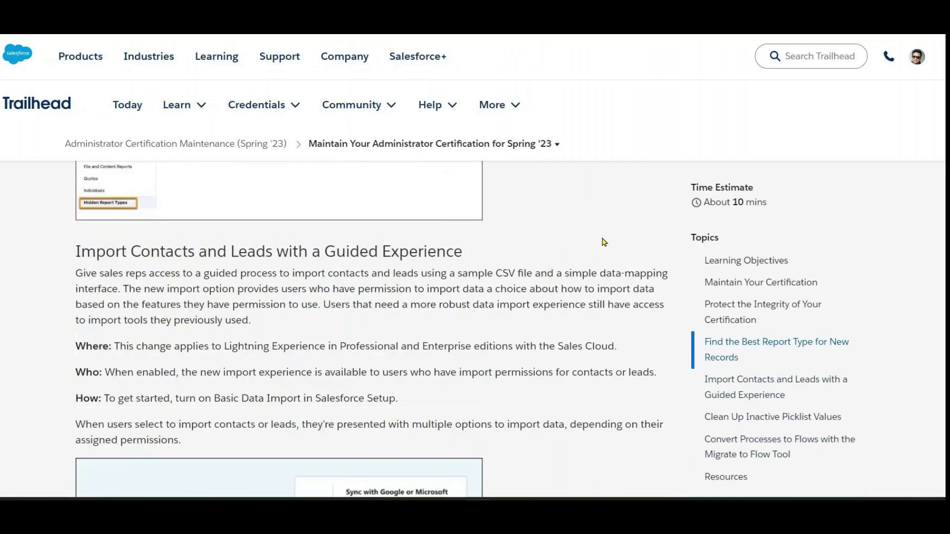
{"action": "scroll", "coordinate": [604, 242], "scroll_direction": "up", "scroll_amount": 10}
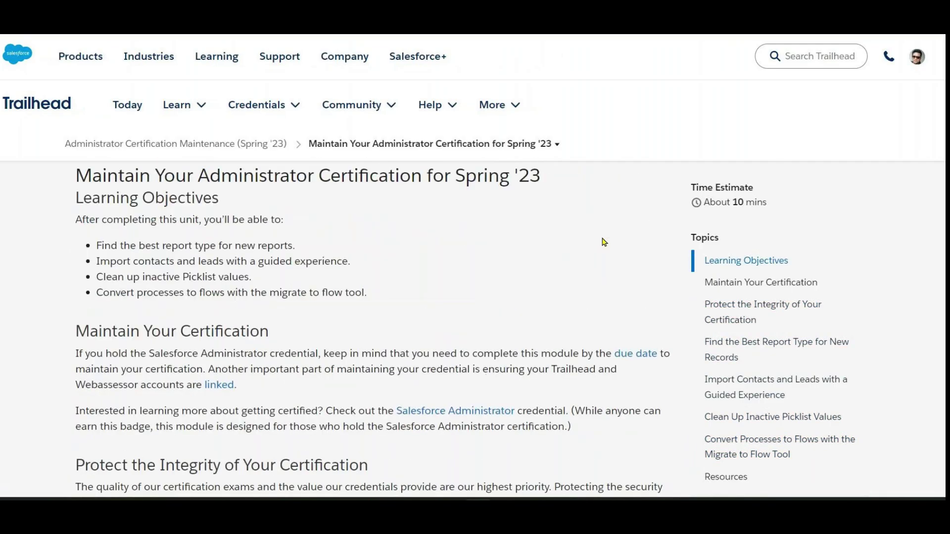
{"action": "scroll", "coordinate": [603, 242], "scroll_direction": "down", "scroll_amount": 4}
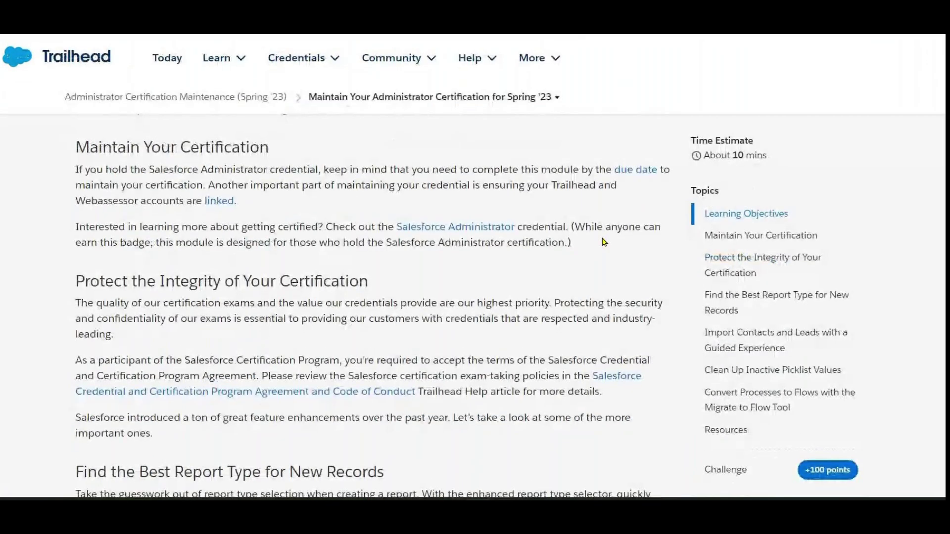
{"action": "scroll", "coordinate": [604, 242], "scroll_direction": "down", "scroll_amount": 5}
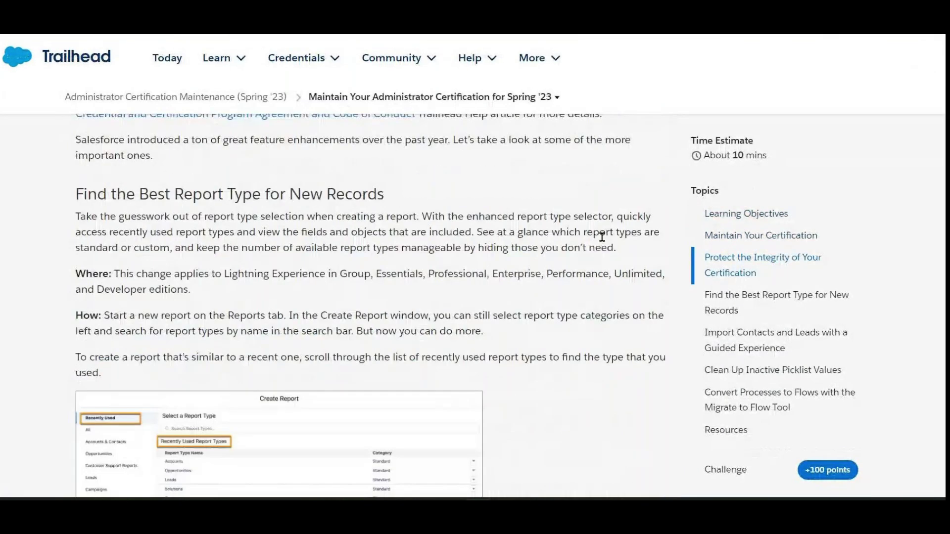
{"action": "scroll", "coordinate": [602, 237], "scroll_direction": "down", "scroll_amount": 1}
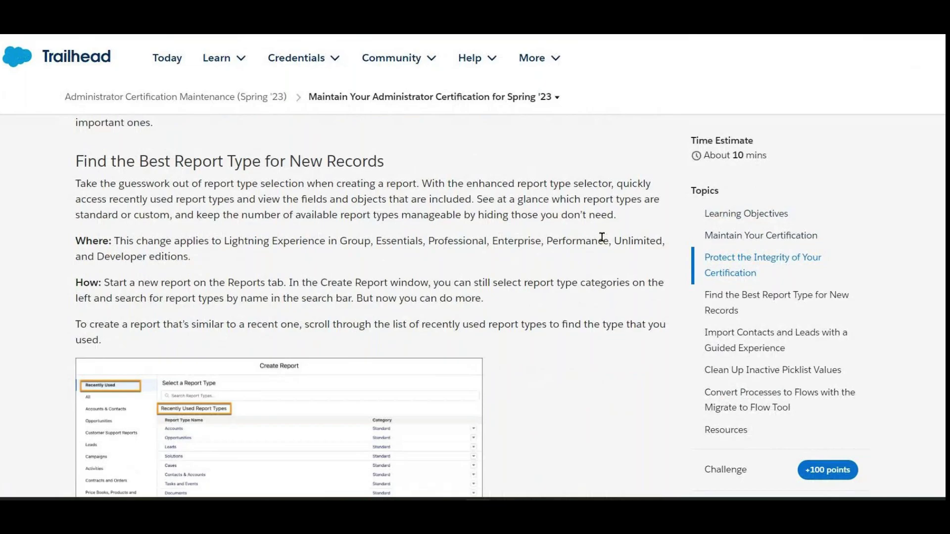
{"action": "scroll", "coordinate": [602, 237], "scroll_direction": "down", "scroll_amount": 9}
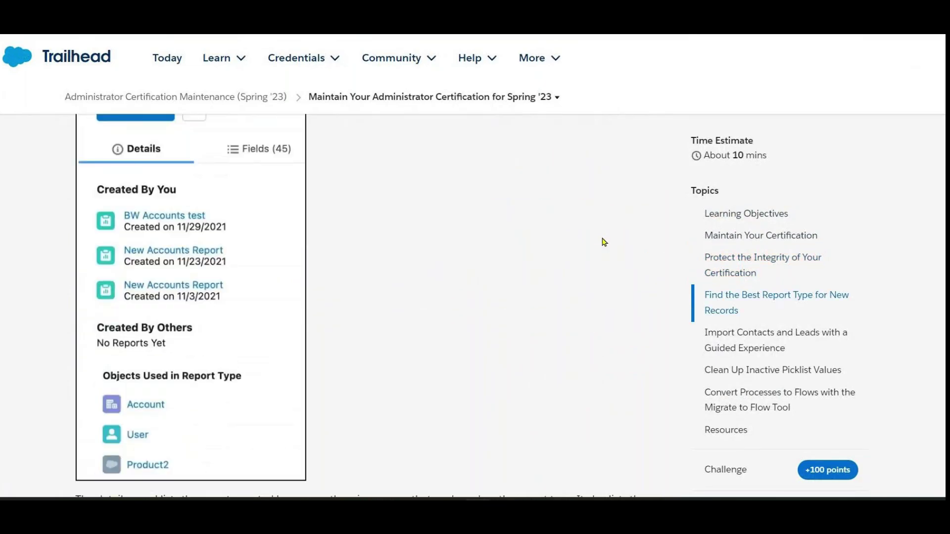
{"action": "scroll", "coordinate": [604, 242], "scroll_direction": "down", "scroll_amount": 5}
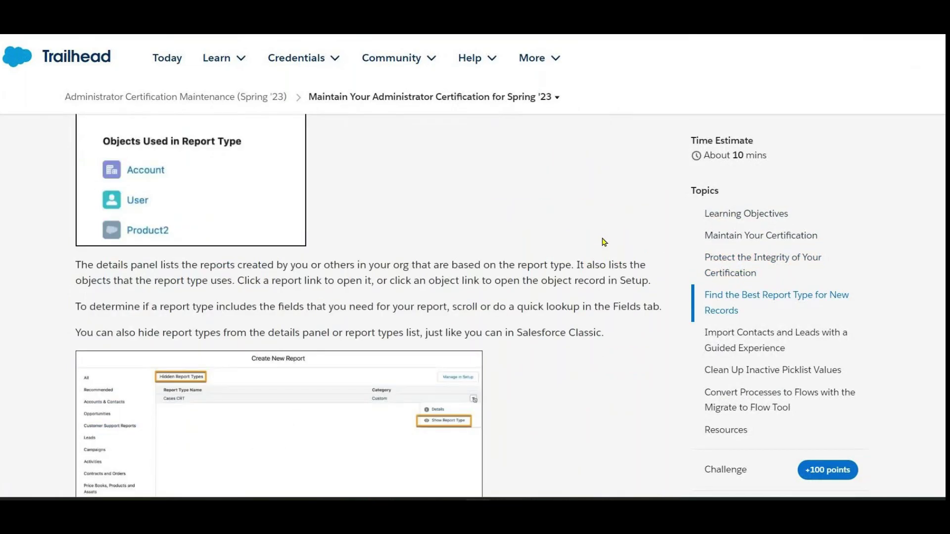
{"action": "scroll", "coordinate": [604, 242], "scroll_direction": "down", "scroll_amount": 9}
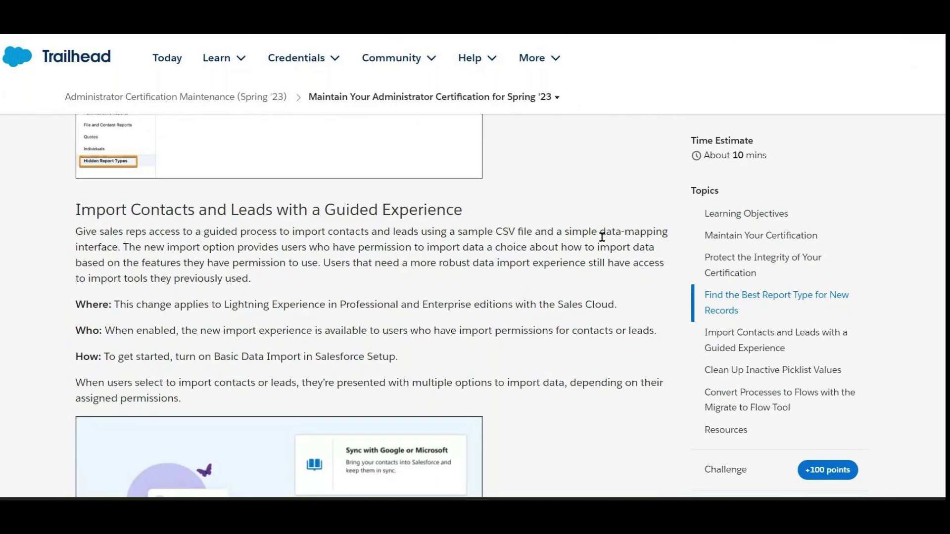
{"action": "scroll", "coordinate": [603, 240], "scroll_direction": "down", "scroll_amount": 7}
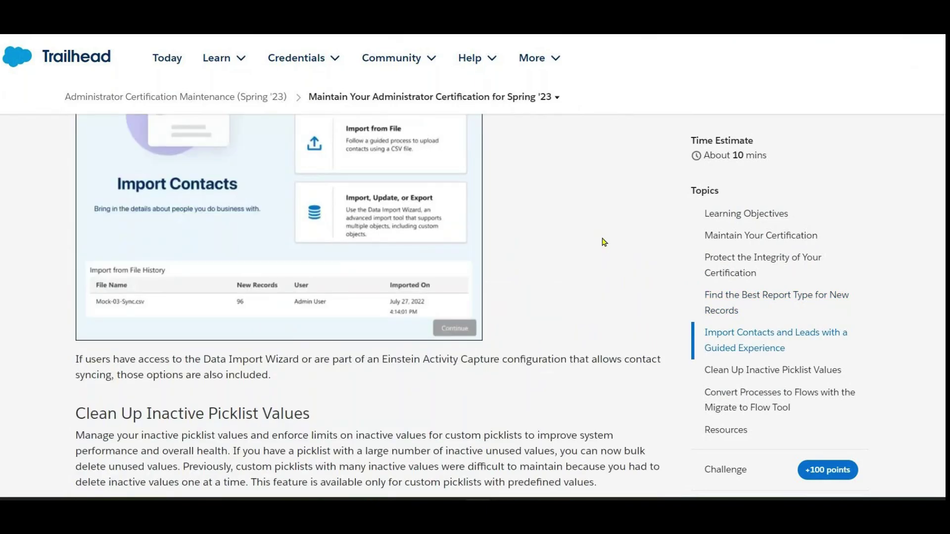
{"action": "scroll", "coordinate": [604, 242], "scroll_direction": "down", "scroll_amount": 2}
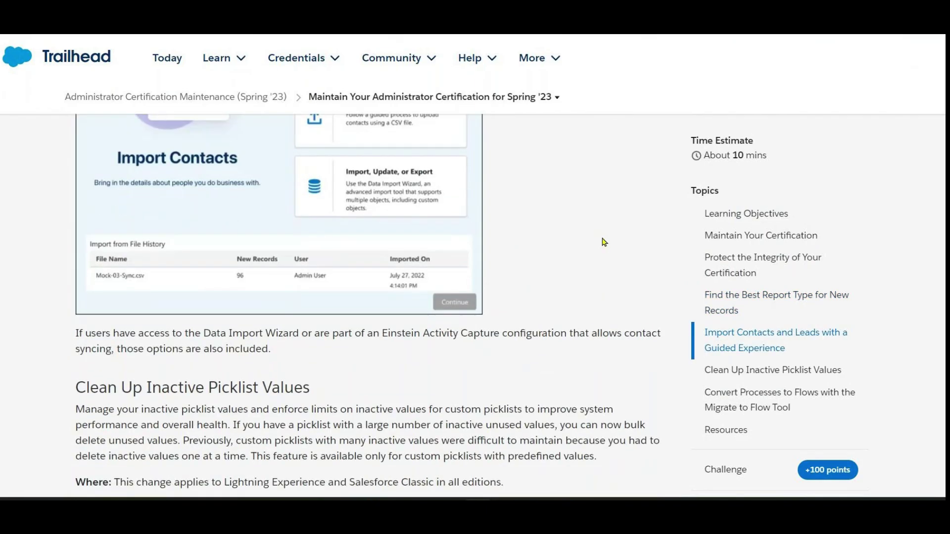
{"action": "scroll", "coordinate": [604, 242], "scroll_direction": "down", "scroll_amount": 2}
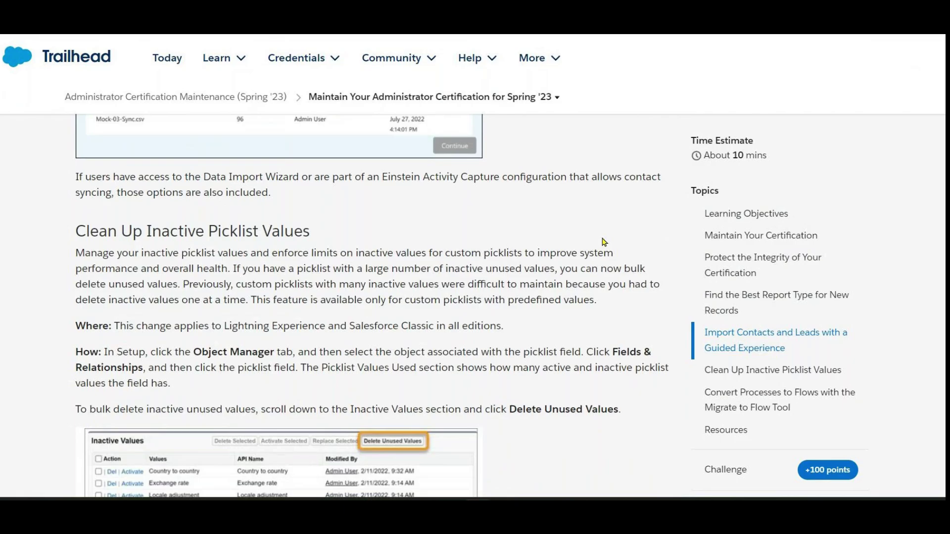
{"action": "scroll", "coordinate": [603, 242], "scroll_direction": "down", "scroll_amount": 5}
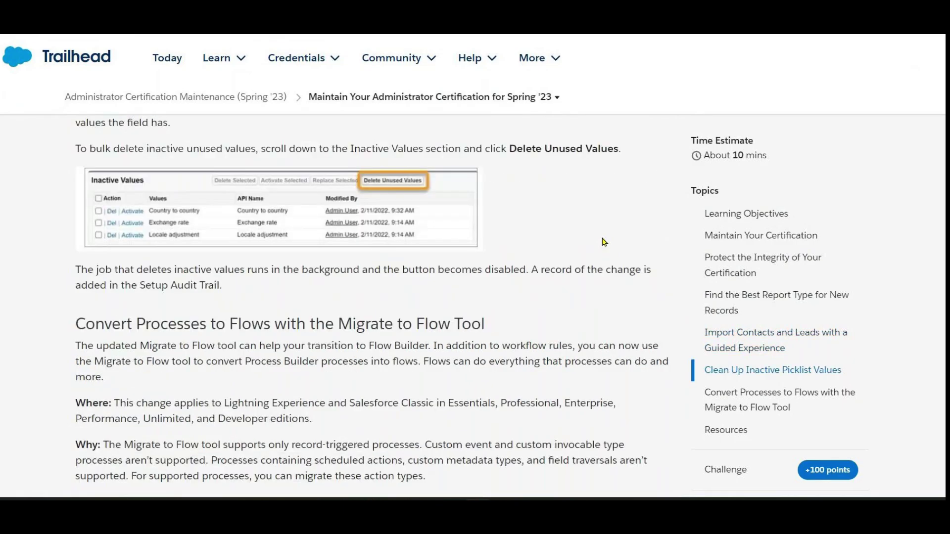
{"action": "scroll", "coordinate": [603, 242], "scroll_direction": "down", "scroll_amount": 20}
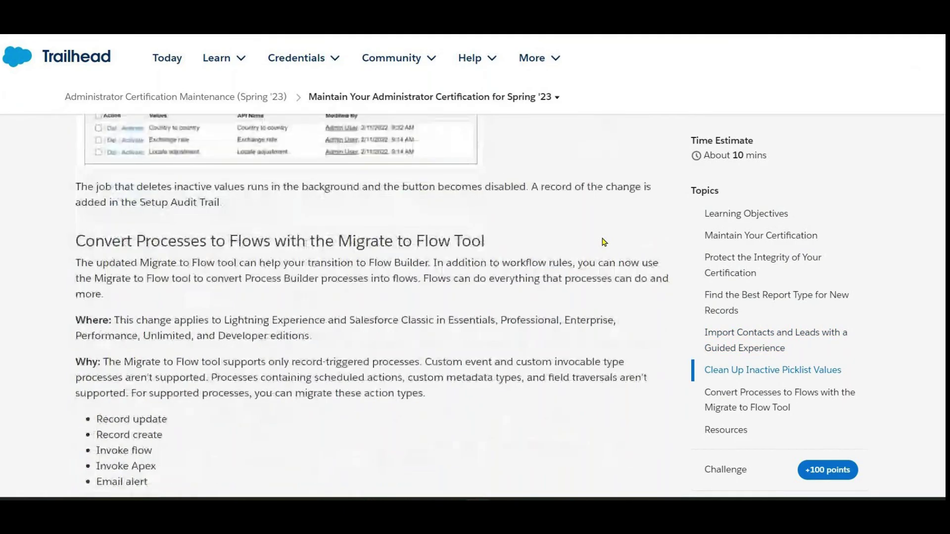
{"action": "scroll", "coordinate": [604, 242], "scroll_direction": "down", "scroll_amount": 2}
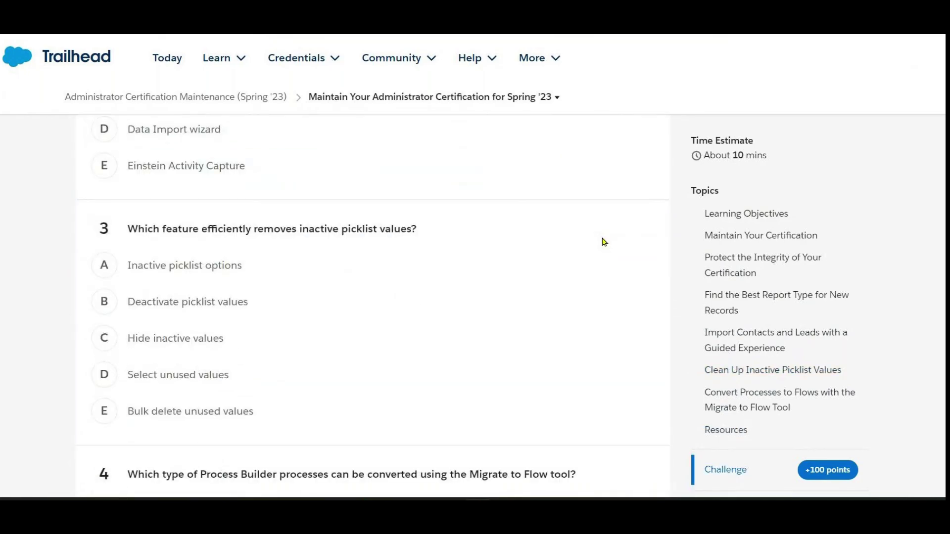
Step: Answer question 3 with 'Bulk delete unused values' and jump to the Migrate to Flow tool section
{"action": "left_click", "coordinate": [177, 414]}
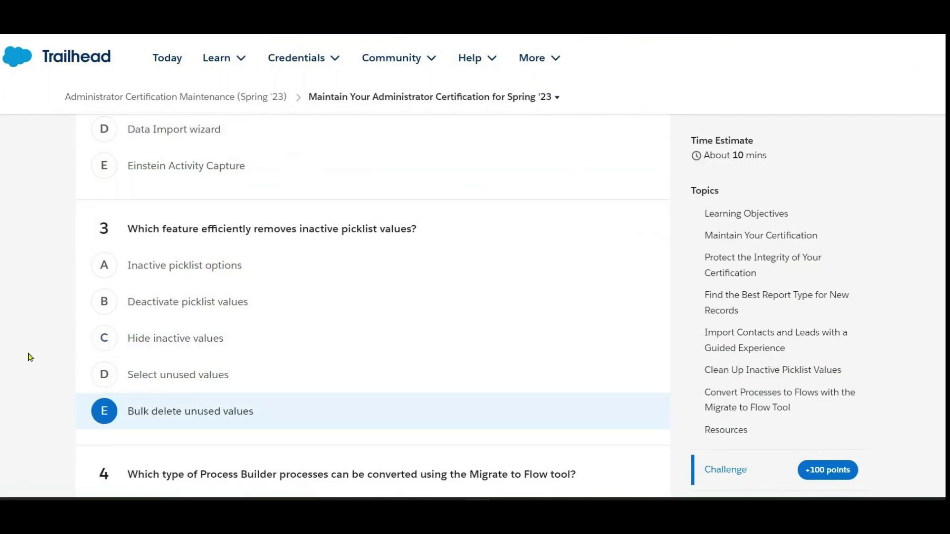
{"action": "scroll", "coordinate": [29, 356], "scroll_direction": "down", "scroll_amount": 5}
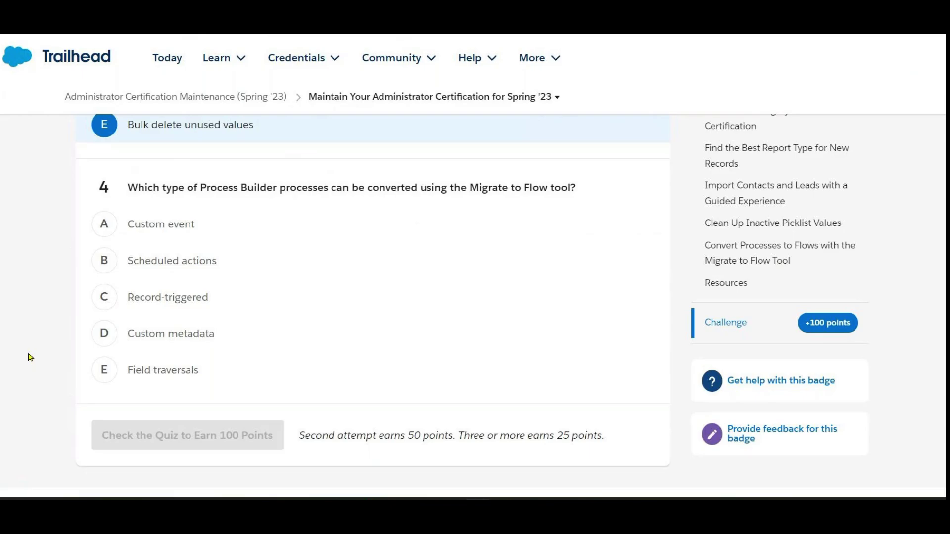
{"action": "left_click", "coordinate": [757, 251]}
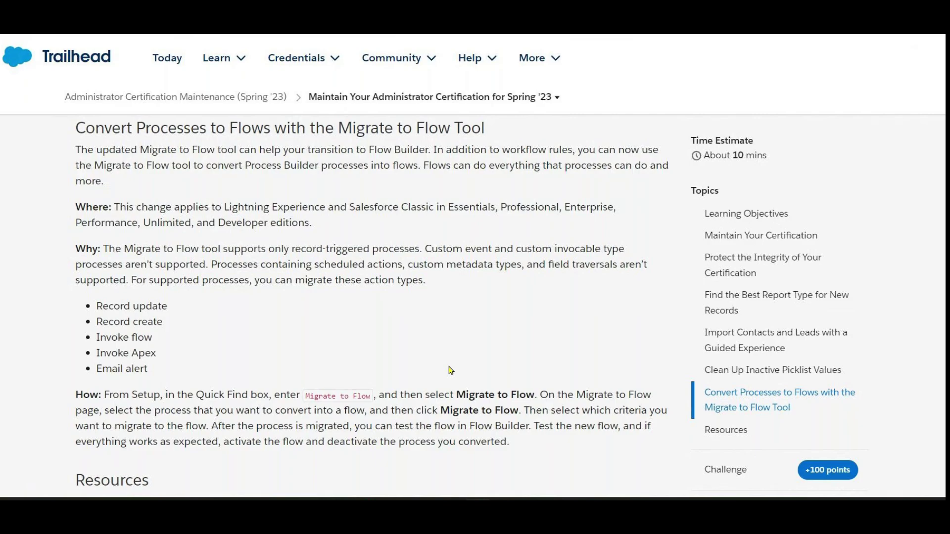
Step: Answer question 4 with C, 'Record-triggered', and submit the quiz for +100 points
{"action": "scroll", "coordinate": [450, 370], "scroll_direction": "down", "scroll_amount": 20}
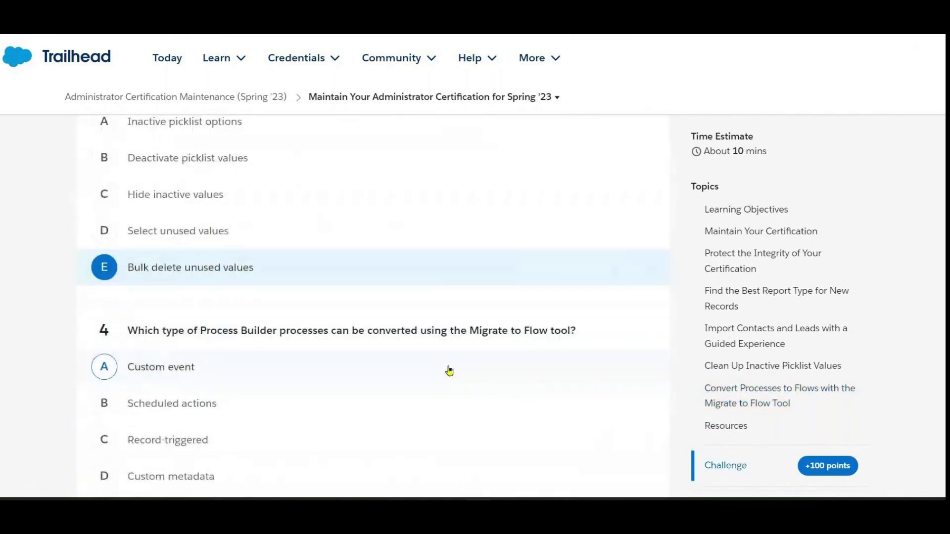
{"action": "scroll", "coordinate": [449, 372], "scroll_direction": "down", "scroll_amount": 3}
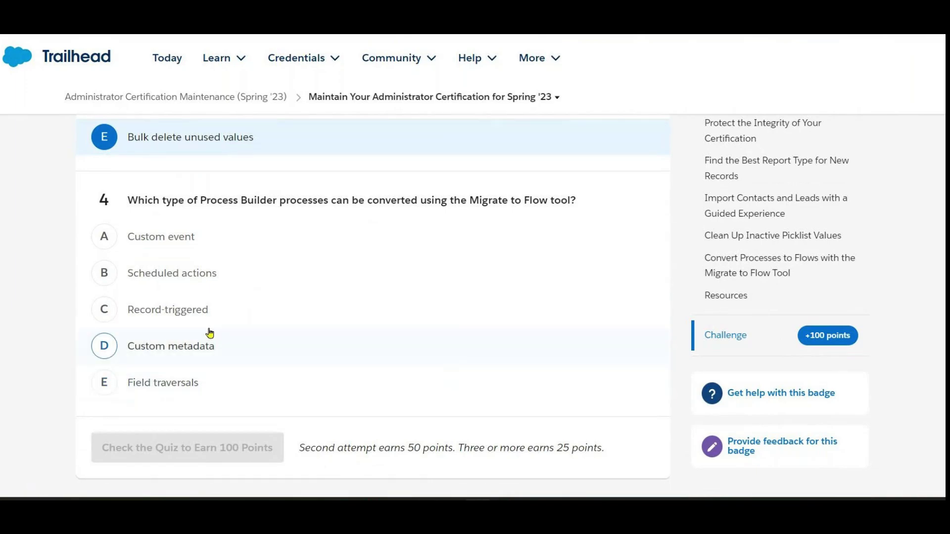
{"action": "left_click", "coordinate": [169, 312]}
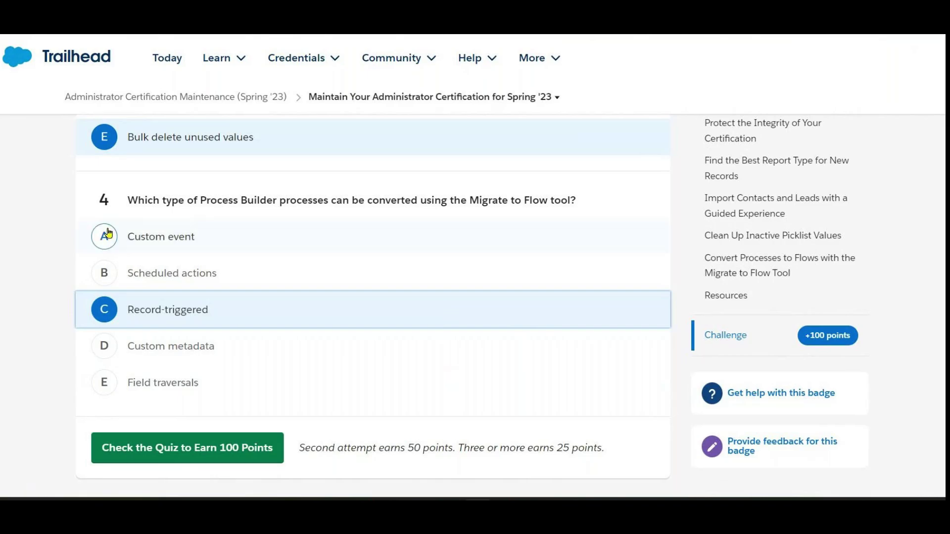
{"action": "left_click", "coordinate": [115, 441]}
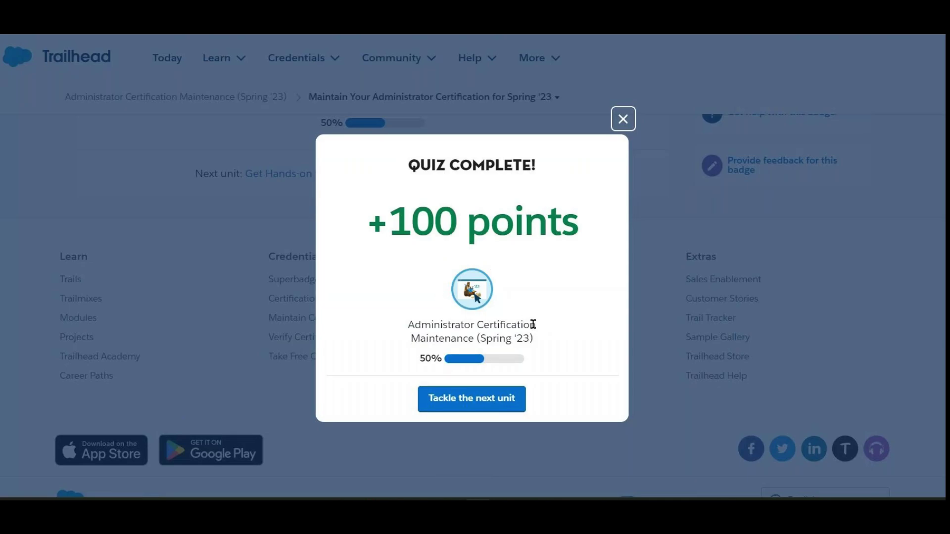
Step: Continue from the Quiz Complete popup to the 'Get Hands-on with Enhance Record Pages With Dynamic Forms' unit
{"action": "left_click", "coordinate": [456, 400]}
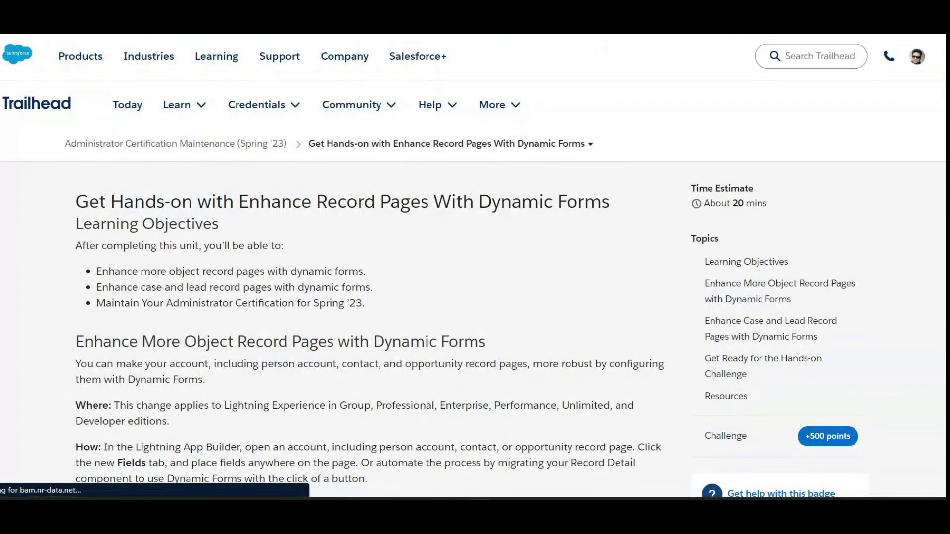
Step: Read the +500-point Dynamic Forms challenge card and launch the Trailhead Playground org
{"action": "scroll", "coordinate": [371, 297], "scroll_direction": "down", "scroll_amount": 3}
{"action": "scroll", "coordinate": [371, 297], "scroll_direction": "down", "scroll_amount": 12}
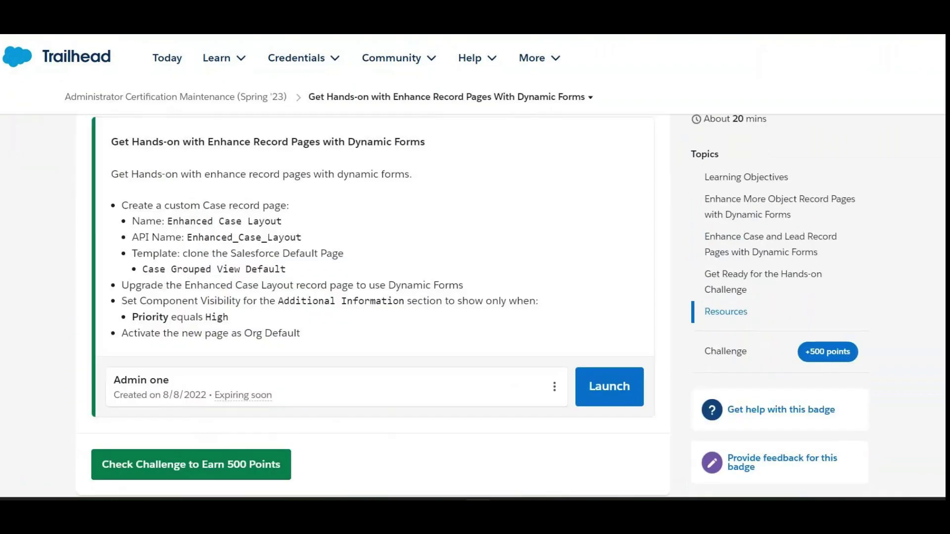
{"action": "scroll", "coordinate": [371, 297], "scroll_direction": "up", "scroll_amount": 4}
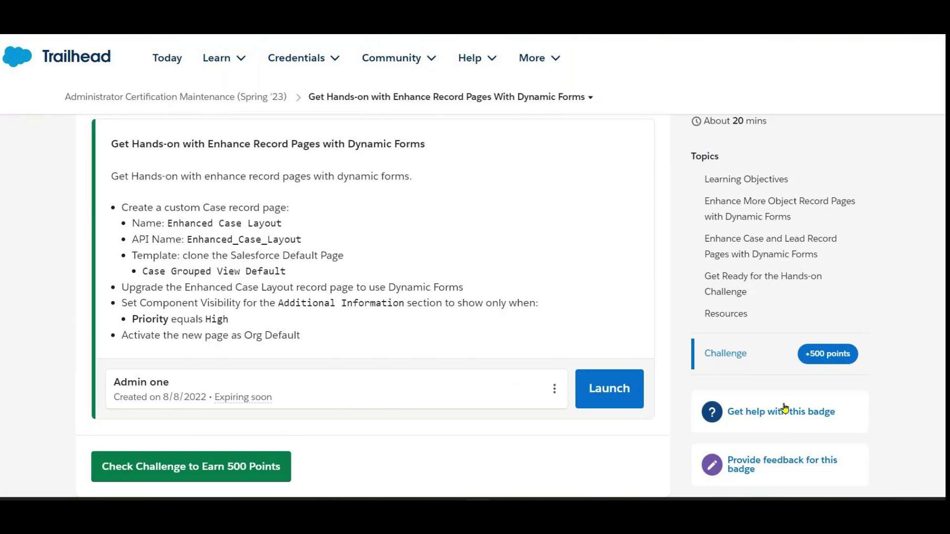
{"action": "left_click", "coordinate": [608, 396]}
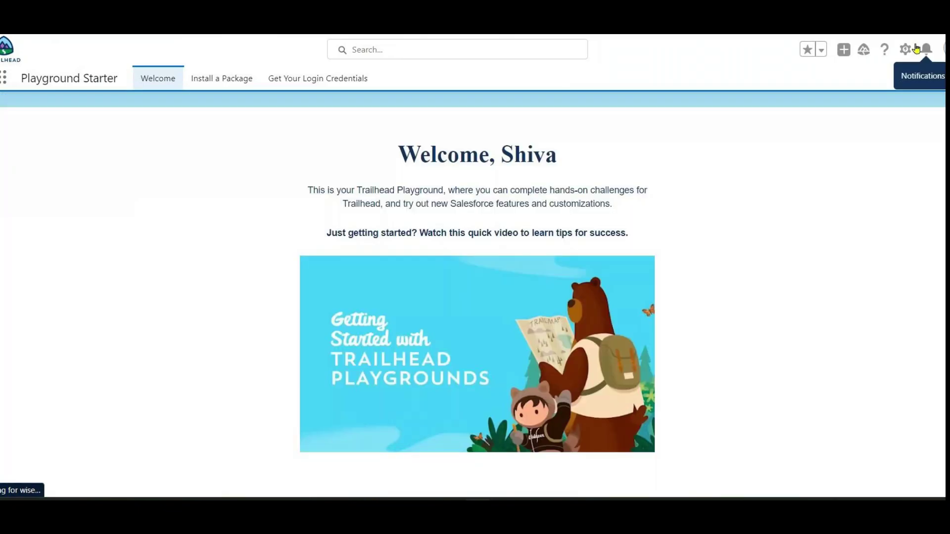
Step: Go to Setup from the gear menu of the Playground Starter app
{"action": "left_click", "coordinate": [906, 50]}
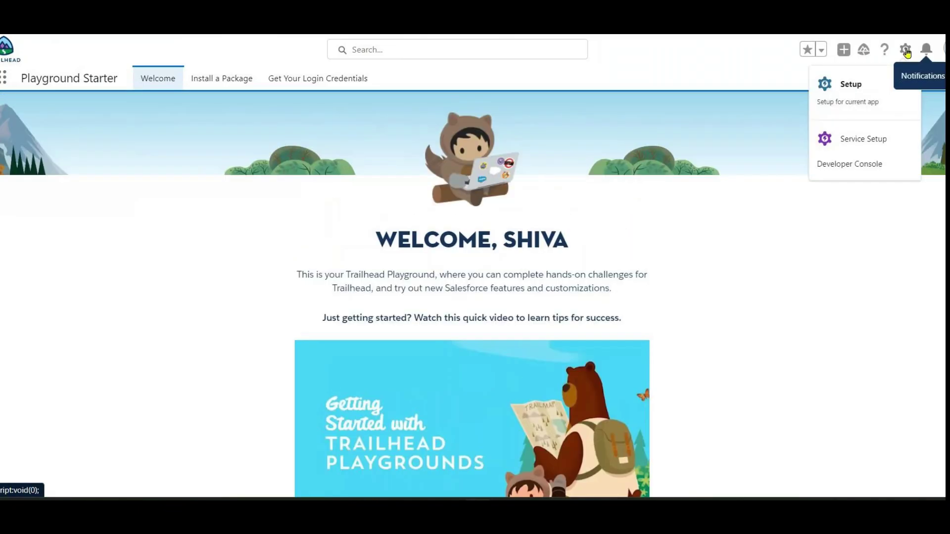
{"action": "left_click", "coordinate": [848, 88]}
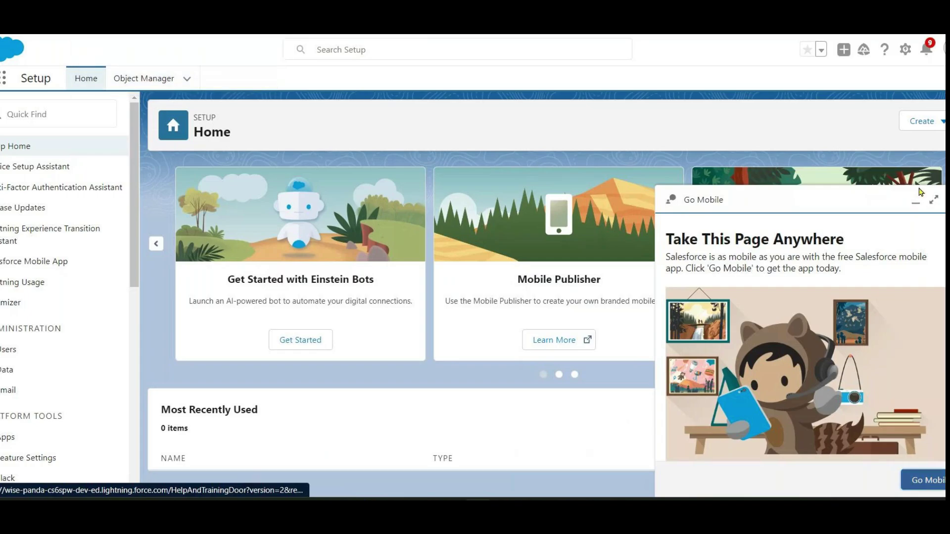
Step: Filter Object Manager for 'case', open the Case object, then return to the Trailhead challenge page
{"action": "left_click", "coordinate": [916, 200]}
{"action": "left_click", "coordinate": [144, 82]}
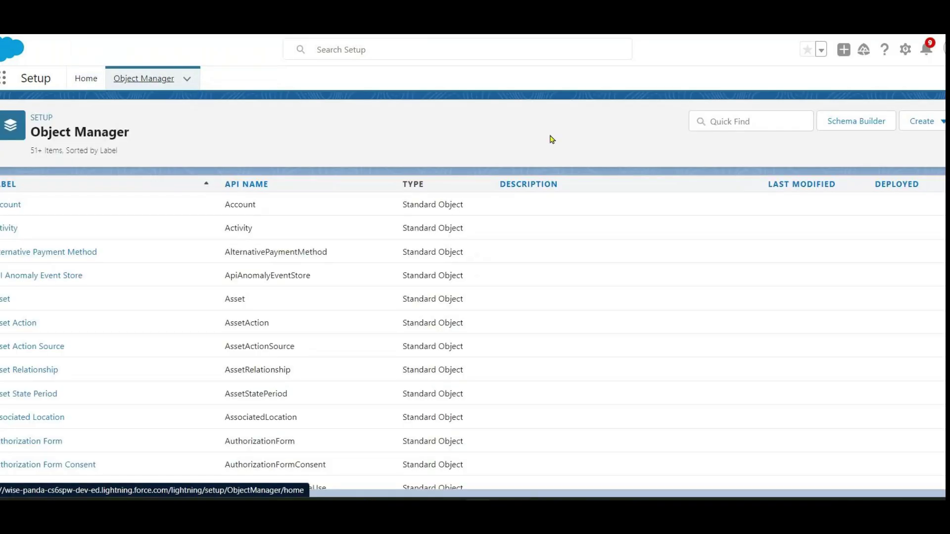
{"action": "left_click", "coordinate": [740, 123]}
{"action": "type", "text": "ca"}
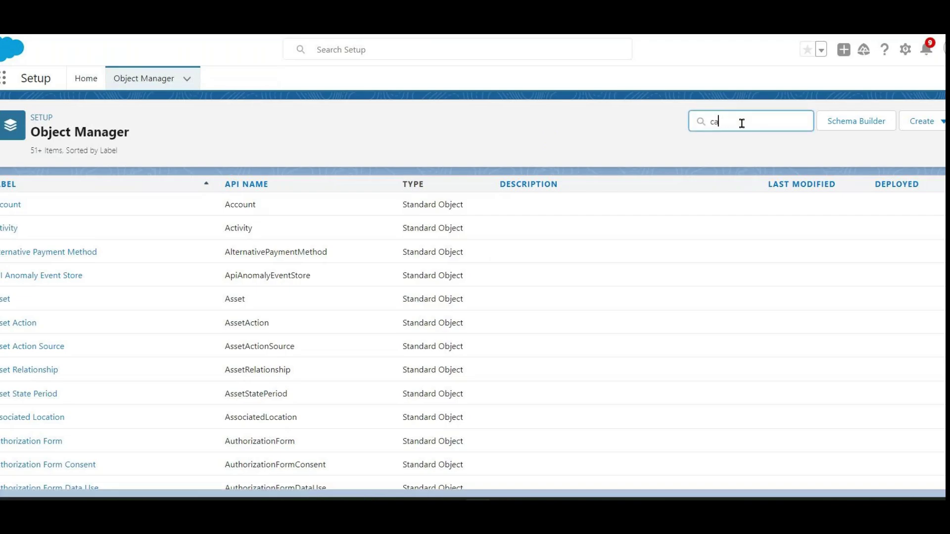
{"action": "type", "text": "se"}
{"action": "left_click", "coordinate": [18, 193]}
{"action": "left_click", "coordinate": [3, 203]}
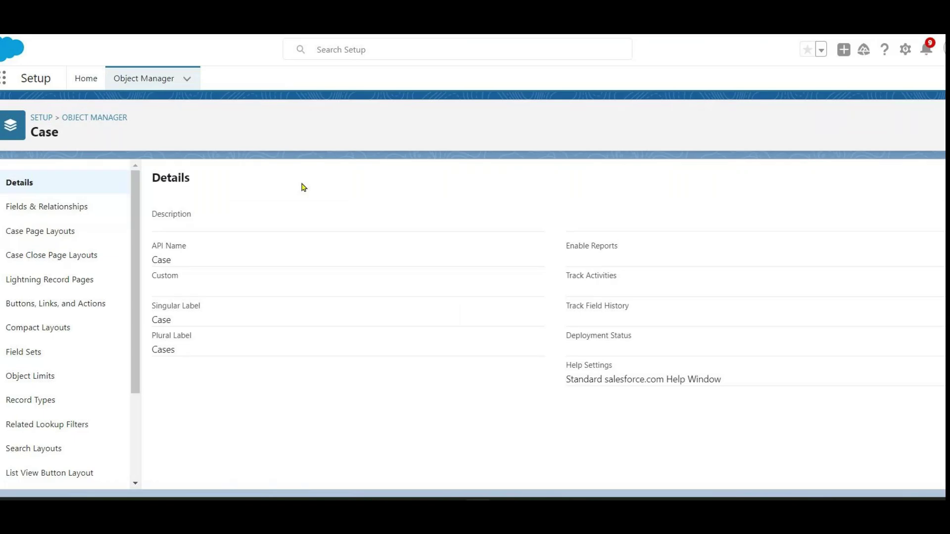
{"action": "key", "text": "ctrl+Tab"}
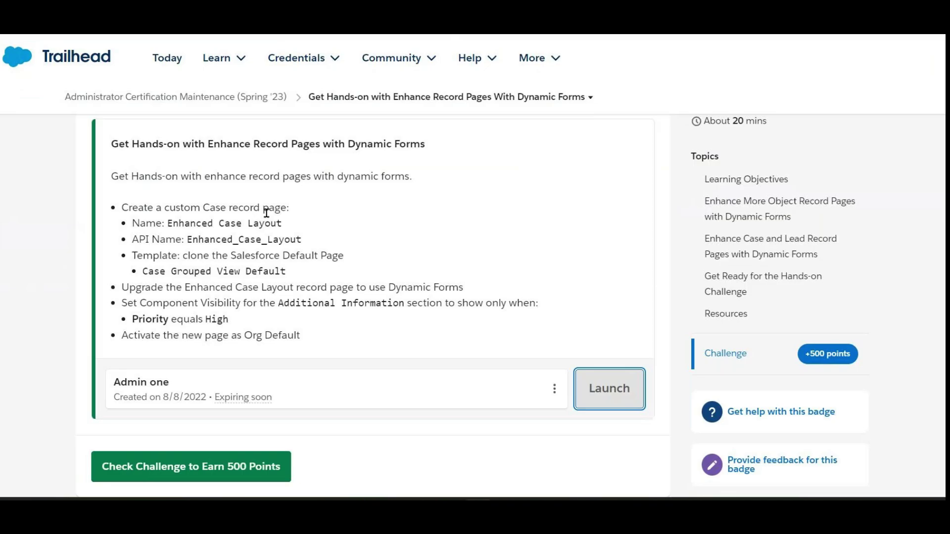
Step: Select the page name 'Enhanced Case Layout' in the challenge instructions and copy it
{"action": "left_click_drag", "start_coordinate": [288, 226], "coordinate": [168, 224]}
{"action": "key", "text": "ctrl+c"}
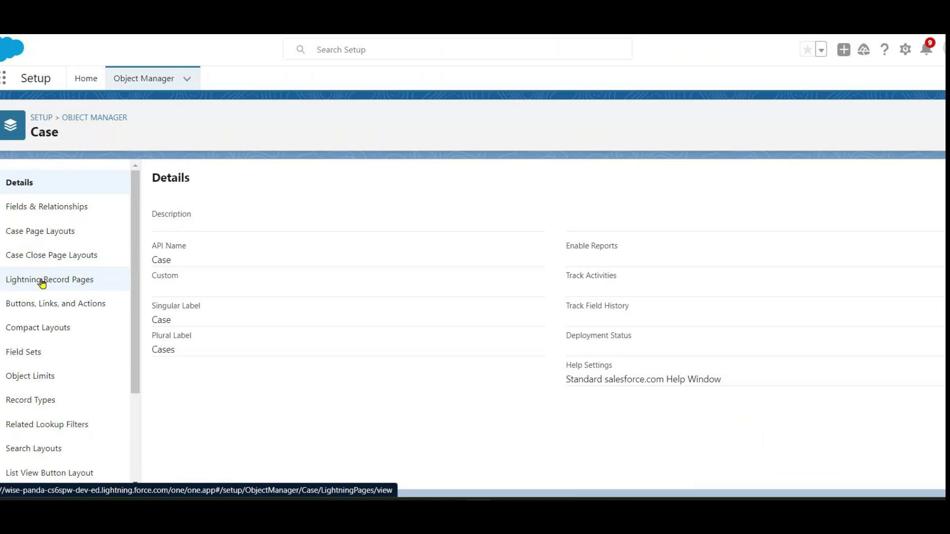
Step: Start a new Lightning page from the Case object's empty Lightning Record Pages list
{"action": "left_click", "coordinate": [42, 281]}
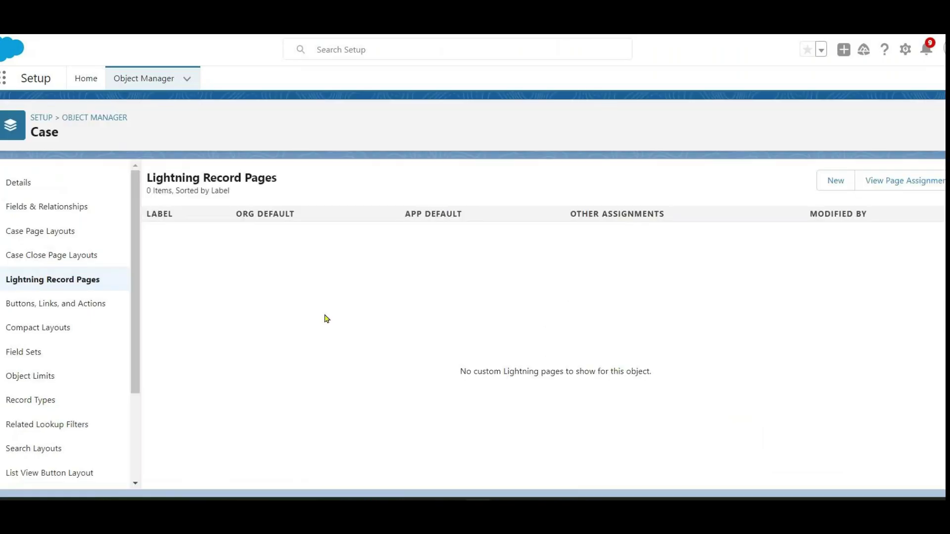
{"action": "left_click", "coordinate": [824, 180]}
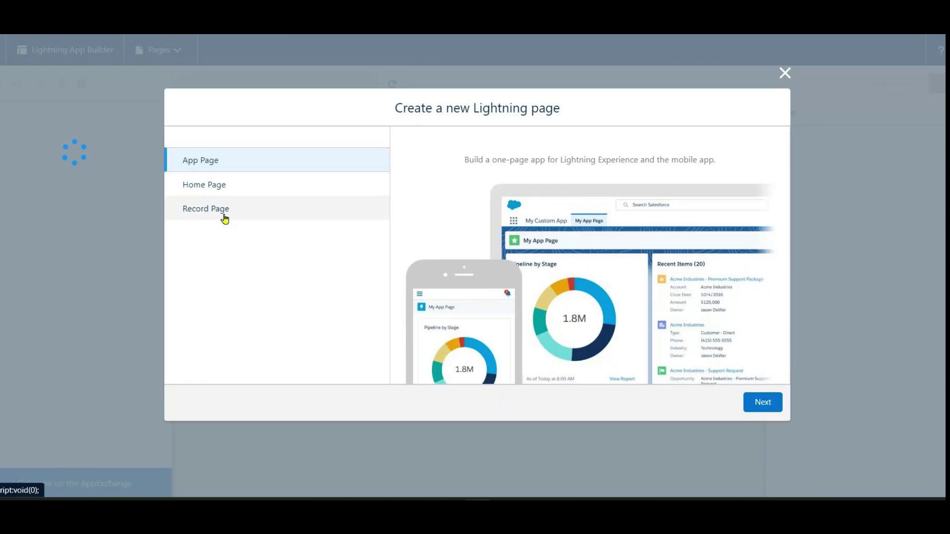
Step: Define a Record Page labelled 'Enhanced Case Layout' for the Case object and reach template choice
{"action": "left_click", "coordinate": [207, 214]}
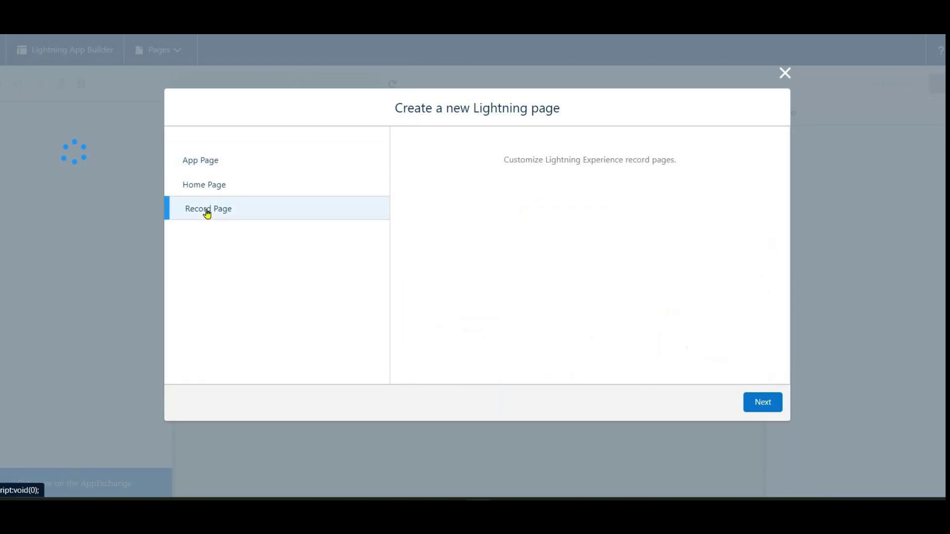
{"action": "left_click", "coordinate": [763, 403]}
{"action": "key", "text": "ctrl+v"}
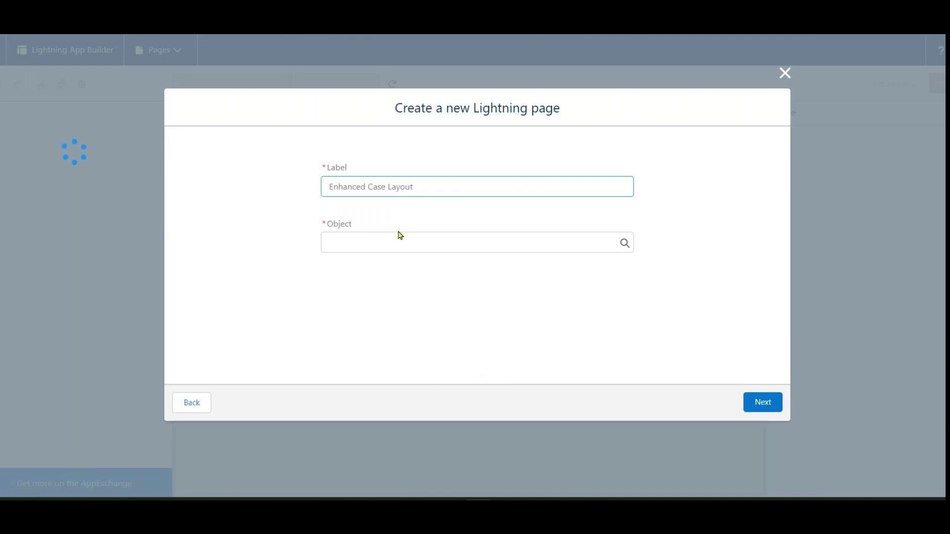
{"action": "left_click", "coordinate": [379, 242]}
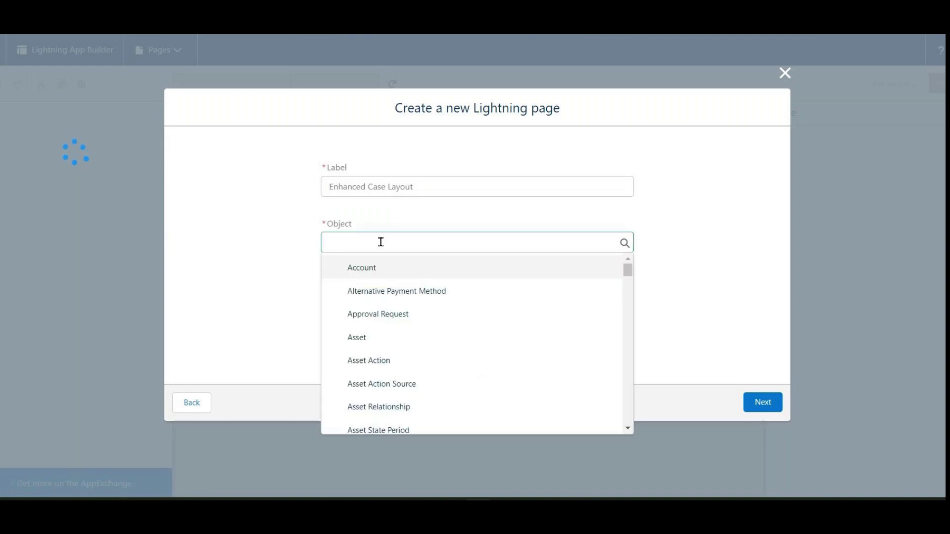
{"action": "type", "text": "case"}
{"action": "left_click", "coordinate": [359, 268]}
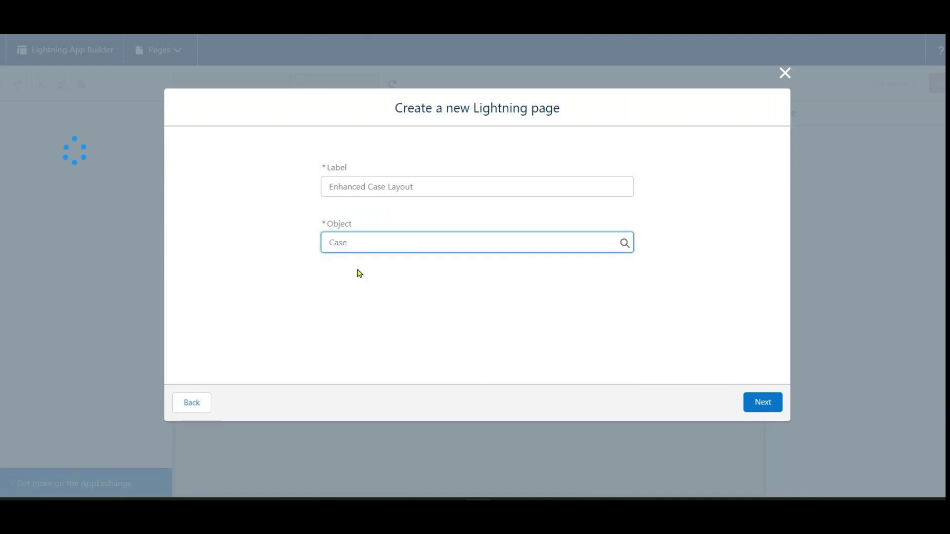
{"action": "left_click", "coordinate": [731, 378]}
{"action": "left_click", "coordinate": [762, 402]}
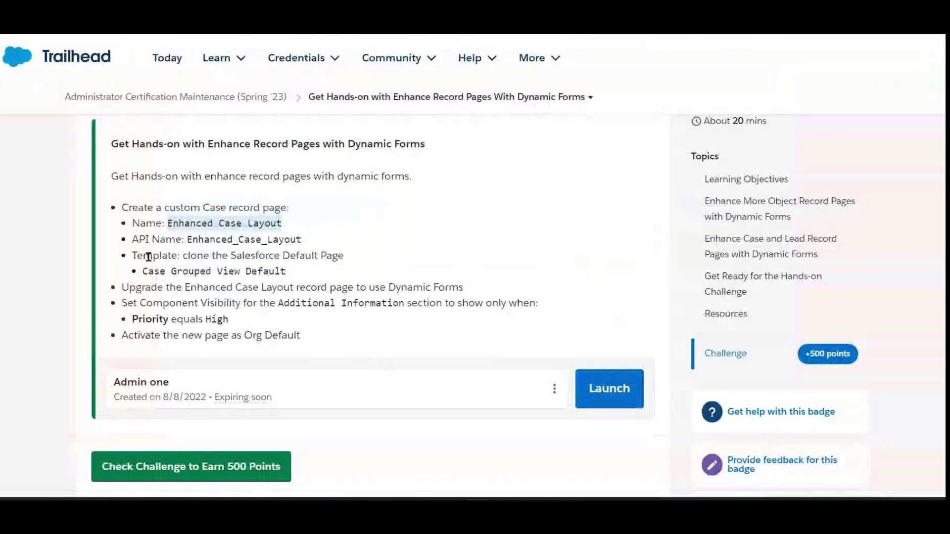
Step: Create the page by cloning the Salesforce default Case Grouped View Default
{"action": "left_click", "coordinate": [186, 254]}
{"action": "left_click_drag", "start_coordinate": [186, 254], "coordinate": [342, 253]}
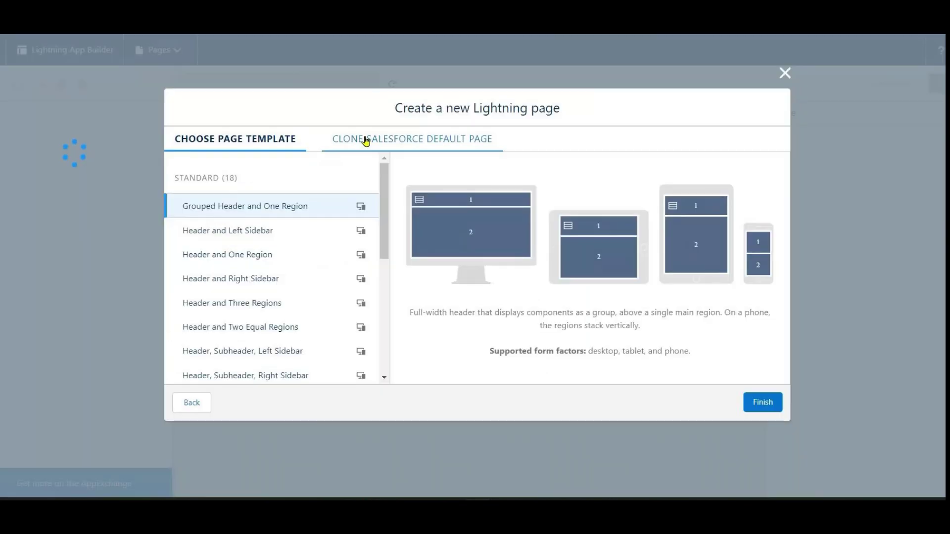
{"action": "left_click", "coordinate": [366, 141]}
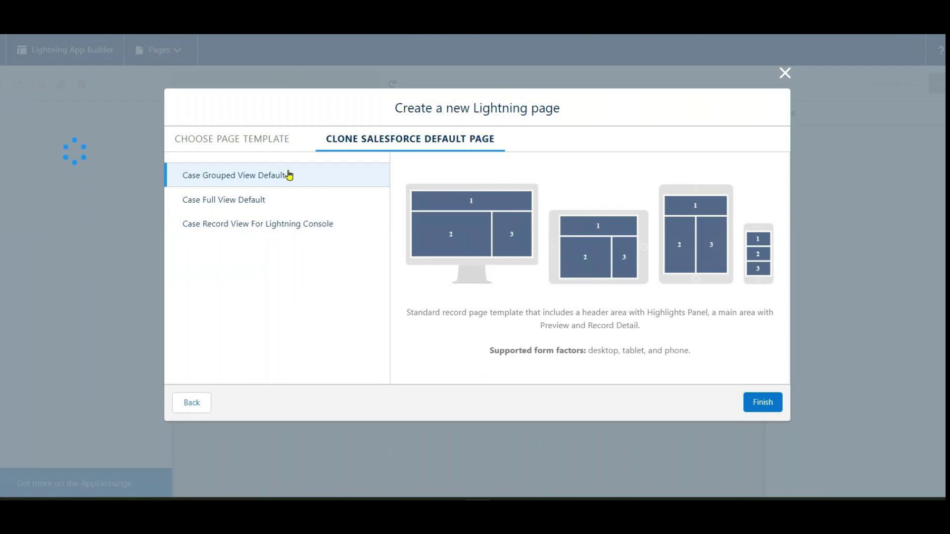
{"action": "left_click", "coordinate": [759, 402]}
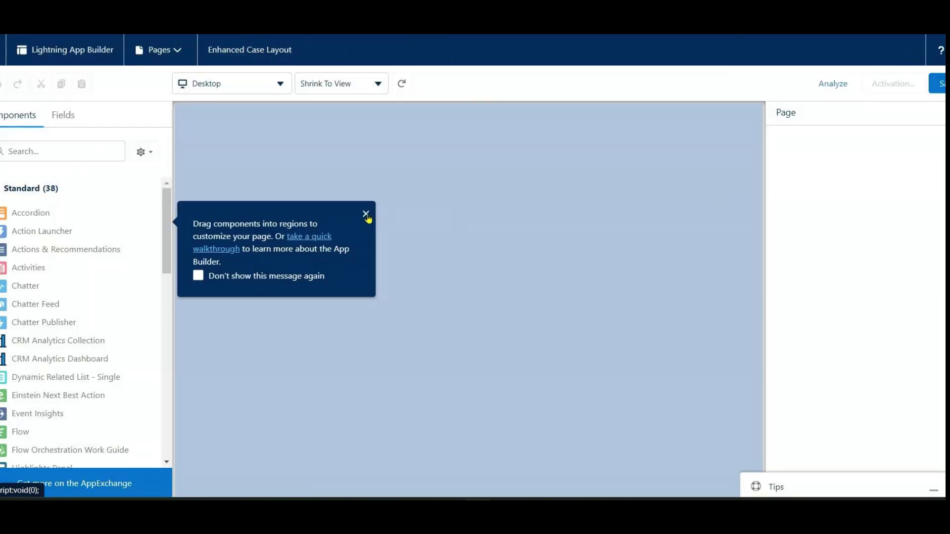
Step: Dismiss the tips, select the Highlights Panel, and launch its Dynamic Actions upgrade wizard
{"action": "left_click", "coordinate": [366, 215]}
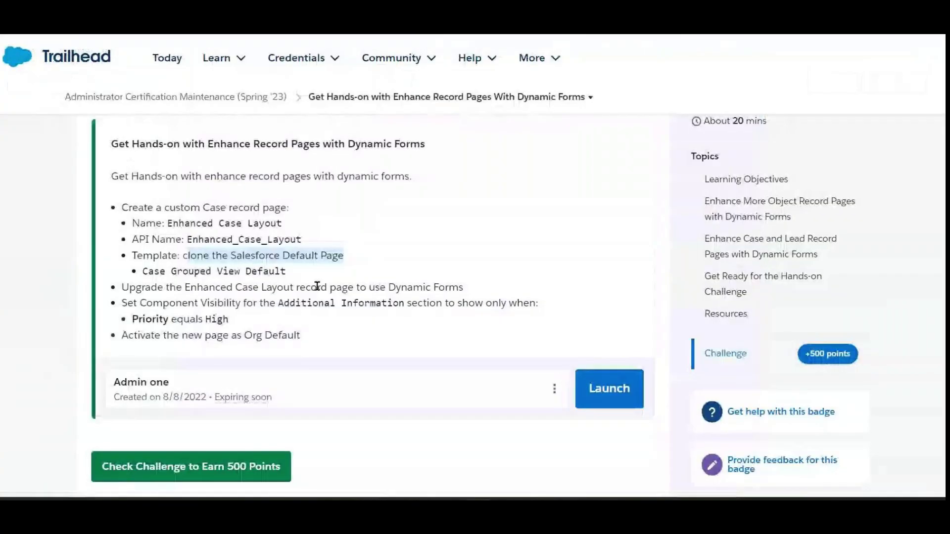
{"action": "left_click_drag", "start_coordinate": [121, 287], "coordinate": [497, 288]}
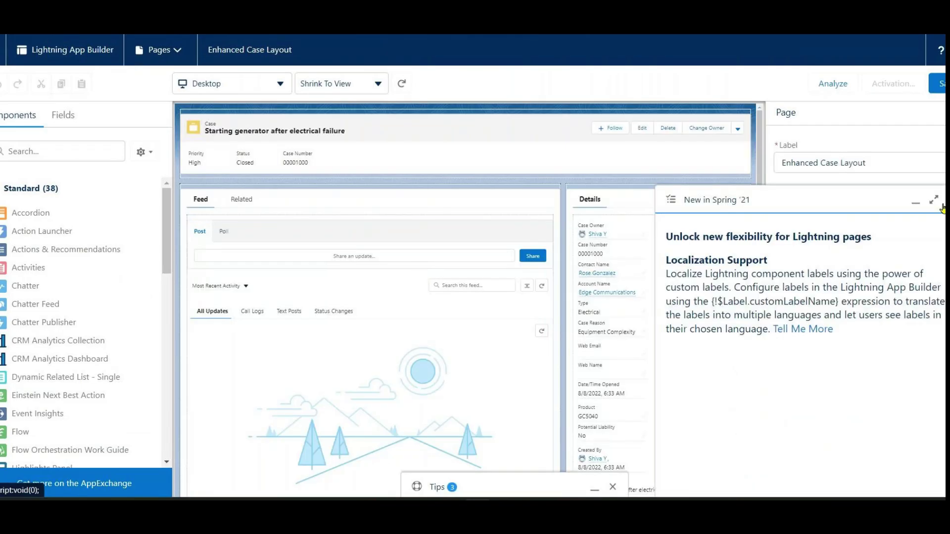
{"action": "left_click", "coordinate": [943, 208]}
{"action": "left_click", "coordinate": [435, 136]}
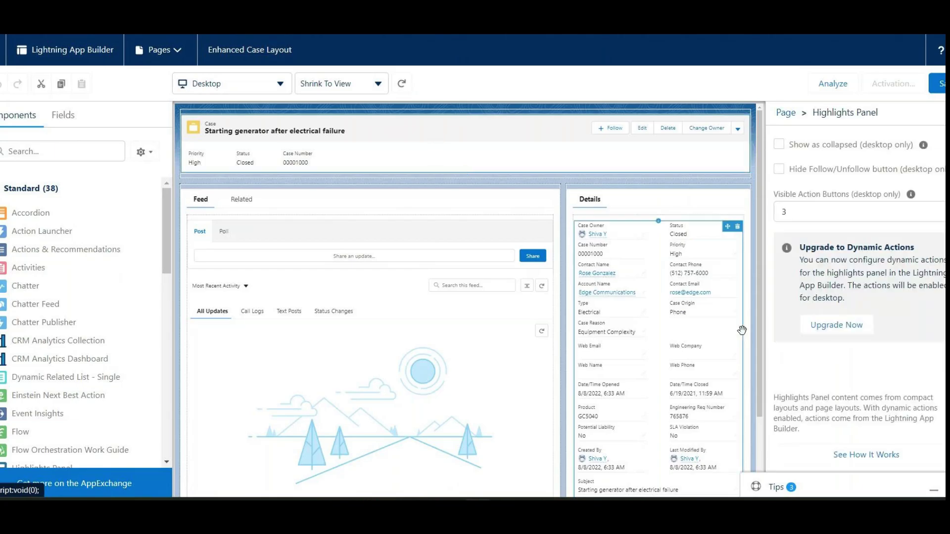
{"action": "left_click", "coordinate": [862, 334]}
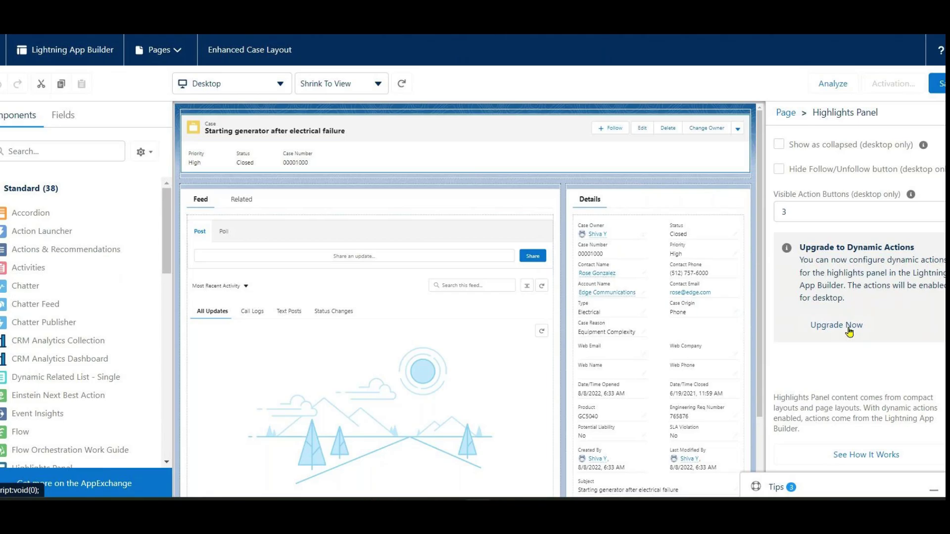
{"action": "left_click", "coordinate": [849, 330]}
{"action": "left_click", "coordinate": [849, 331]}
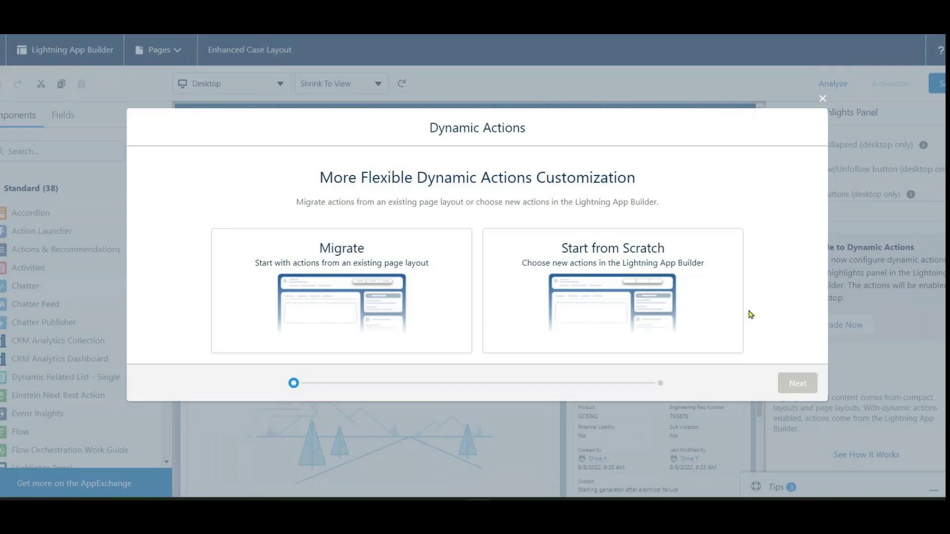
Step: Migrate the Highlights Panel actions from the Case Layout page layout
{"action": "left_click", "coordinate": [360, 279]}
{"action": "left_click", "coordinate": [796, 376]}
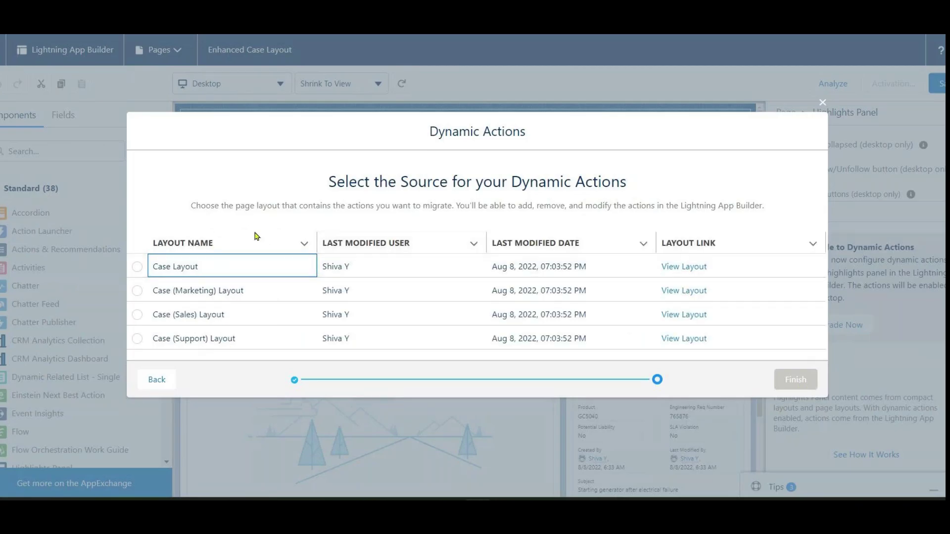
{"action": "left_click", "coordinate": [137, 267]}
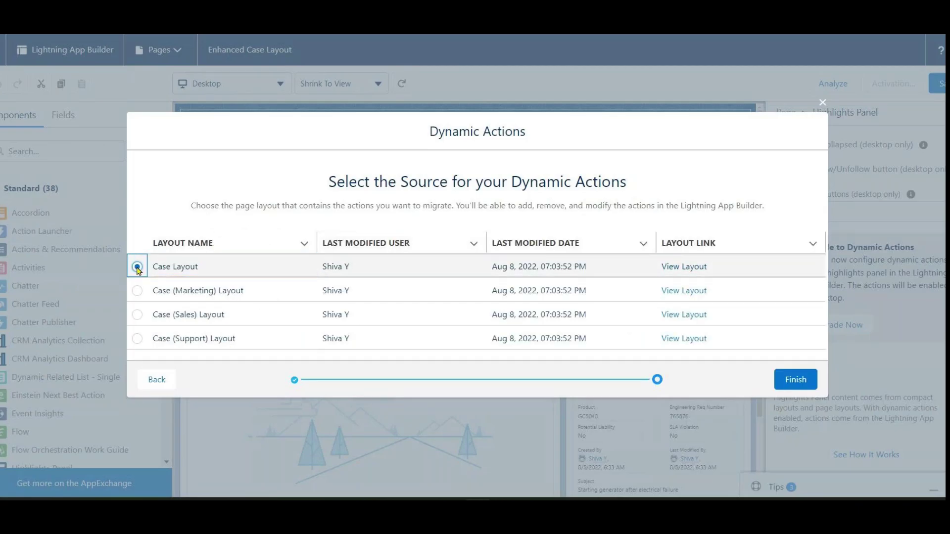
{"action": "left_click", "coordinate": [788, 380]}
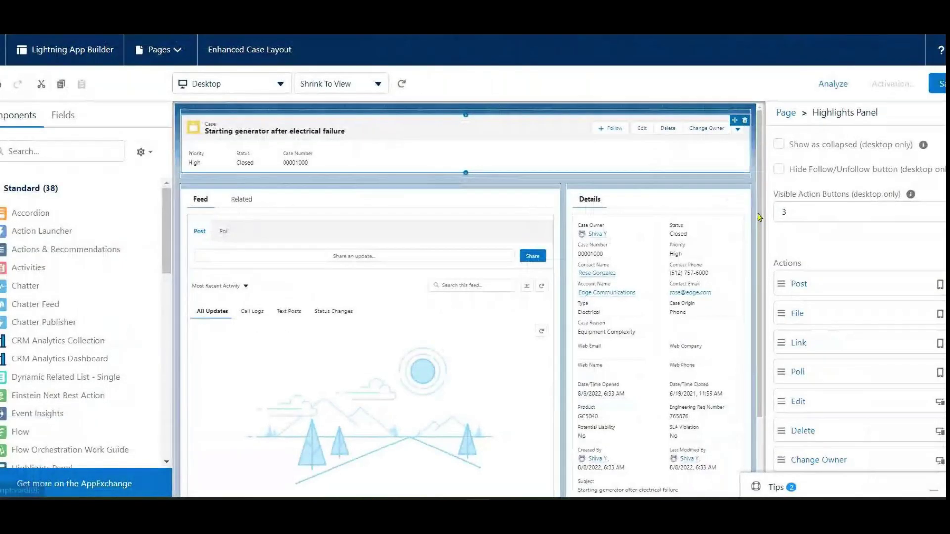
Step: Select the Record Detail component further down the page to show its properties
{"action": "left_click_drag", "start_coordinate": [760, 216], "coordinate": [758, 304]}
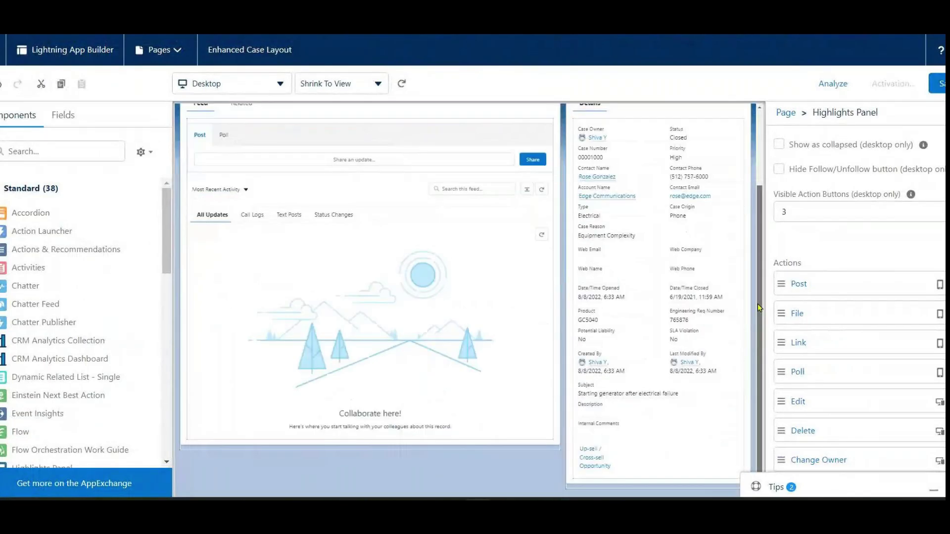
{"action": "left_click", "coordinate": [624, 309]}
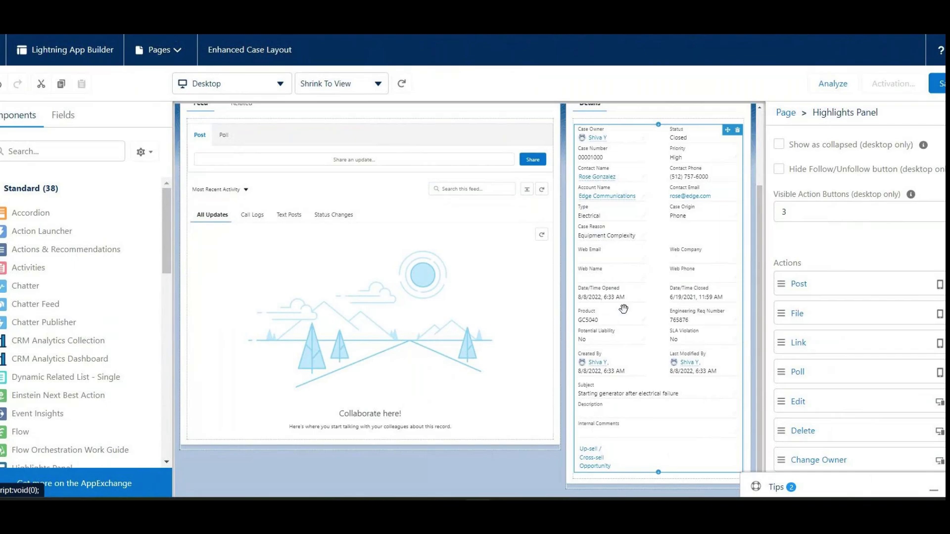
{"action": "left_click", "coordinate": [669, 243]}
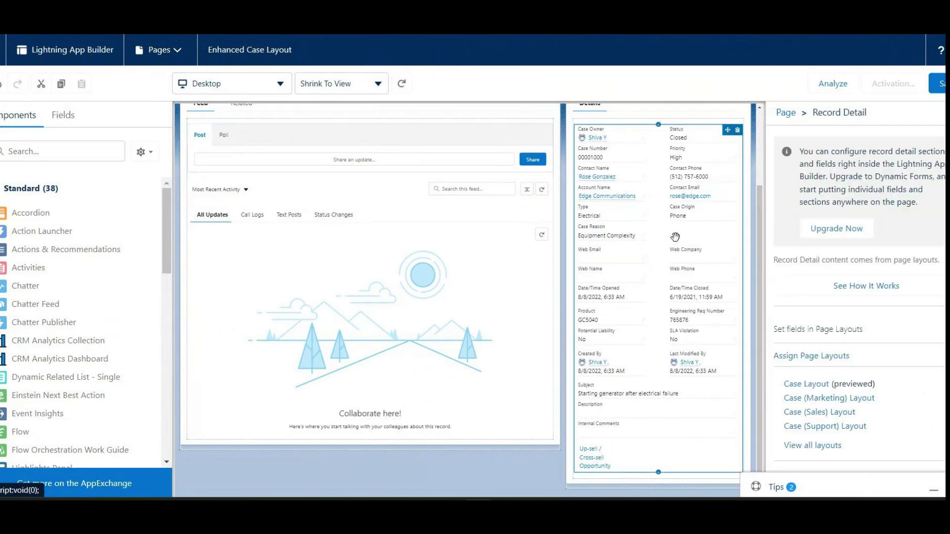
Step: Run the Record Detail's Dynamic Forms upgrade with Case Layout as the source layout
{"action": "left_click", "coordinate": [840, 232]}
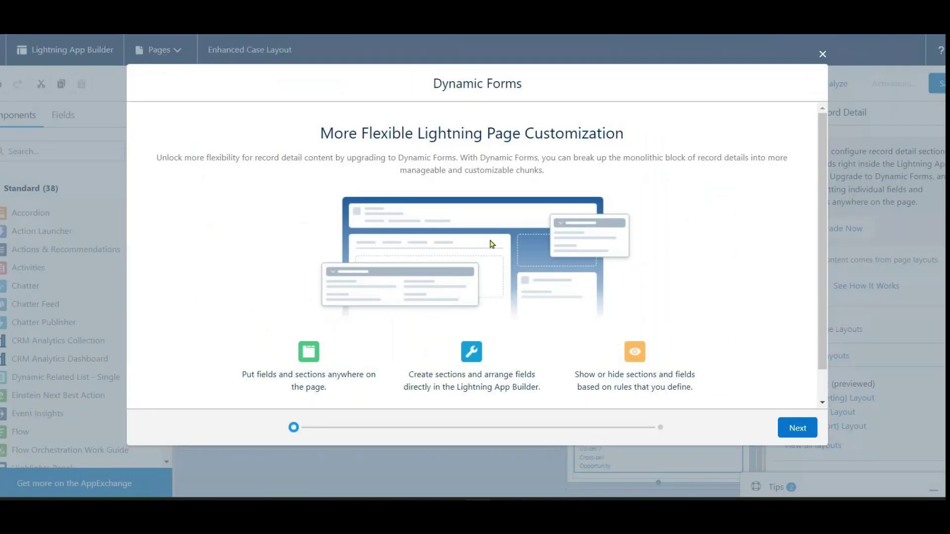
{"action": "left_click", "coordinate": [798, 428]}
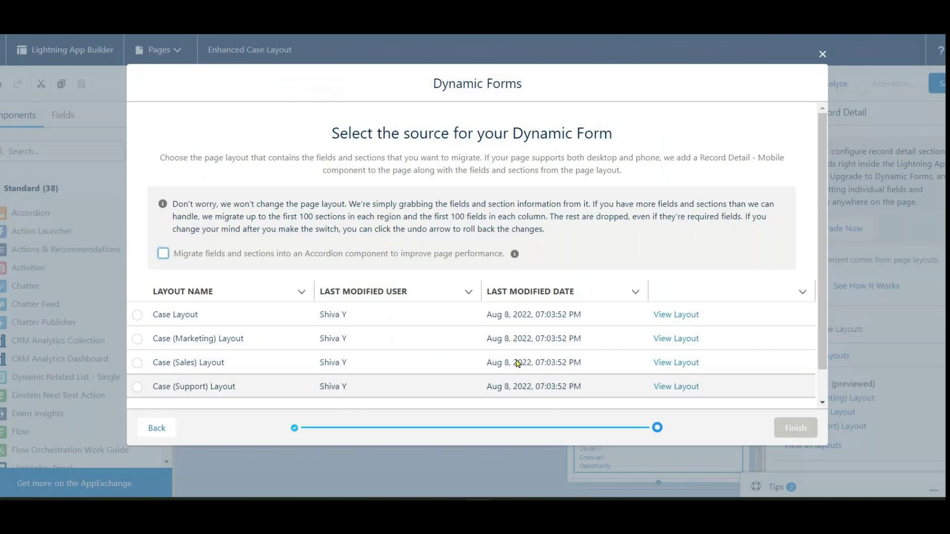
{"action": "left_click", "coordinate": [155, 316]}
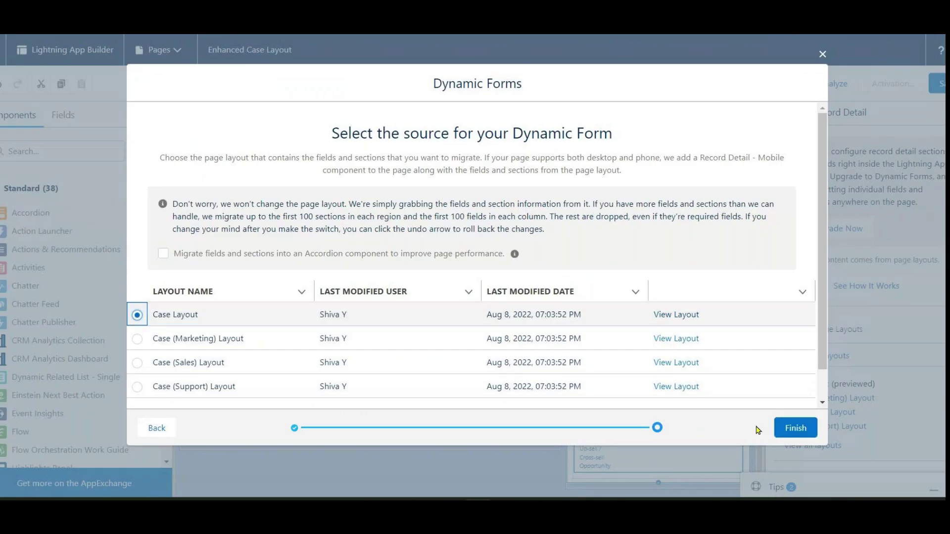
{"action": "left_click", "coordinate": [793, 429]}
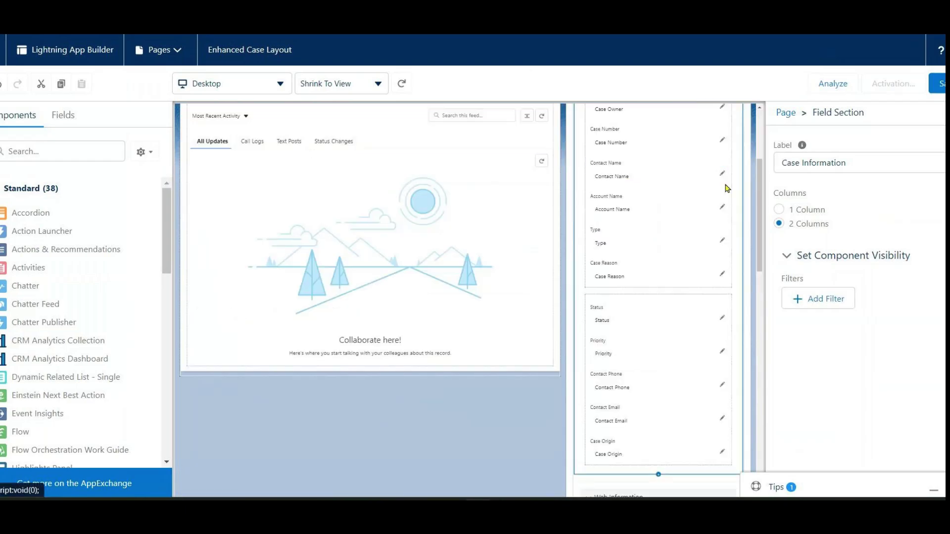
Step: Select the Additional Information field section and add a new visibility filter
{"action": "left_click_drag", "start_coordinate": [756, 250], "coordinate": [752, 360]}
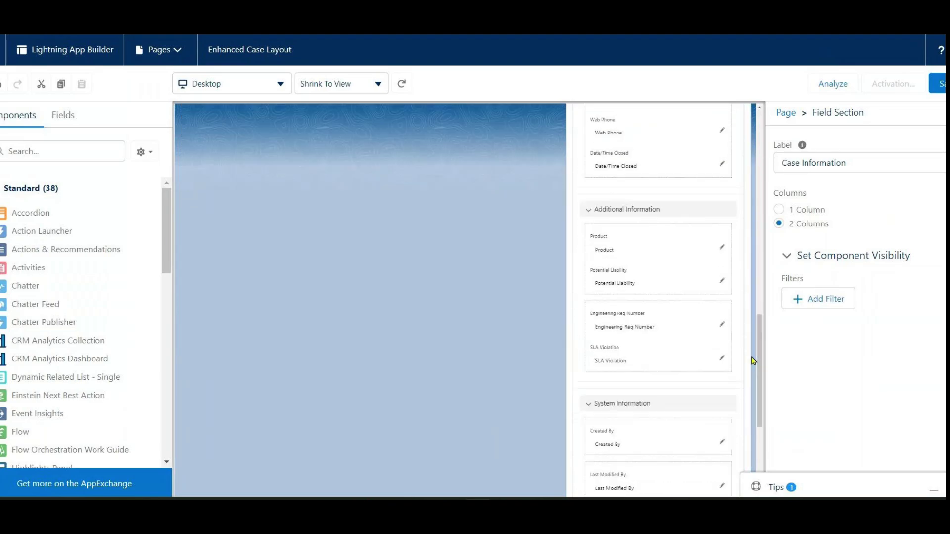
{"action": "left_click", "coordinate": [676, 222]}
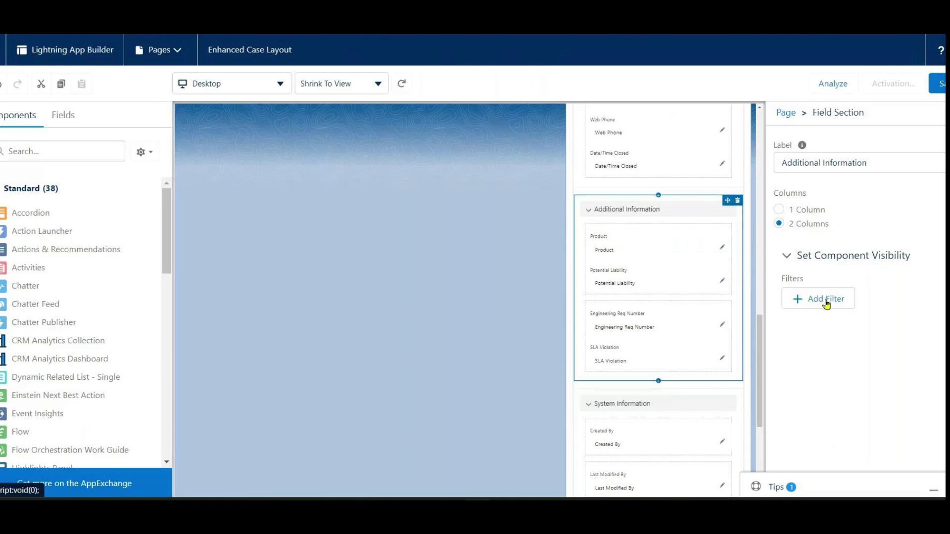
{"action": "left_click", "coordinate": [826, 300]}
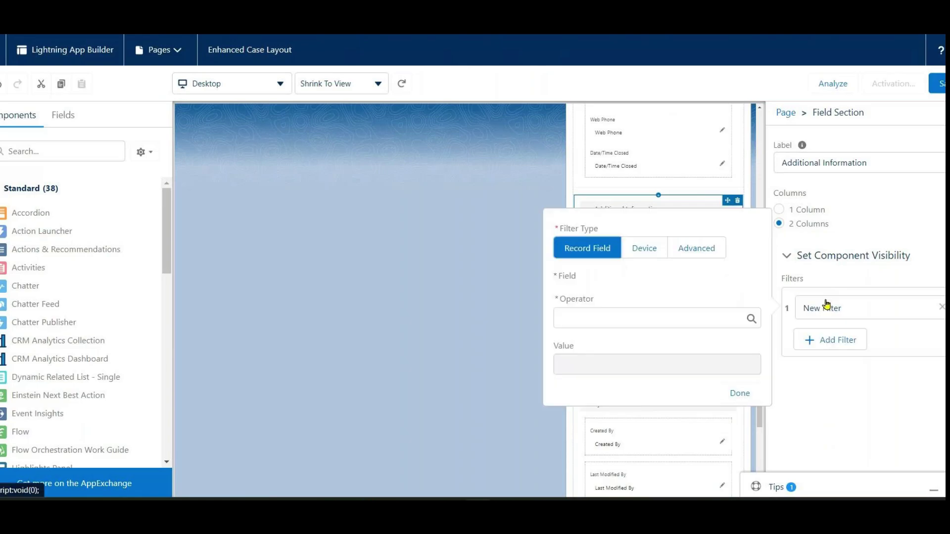
Step: Set the section's visibility filter to Priority Equal High and save the page
{"action": "left_click", "coordinate": [627, 294]}
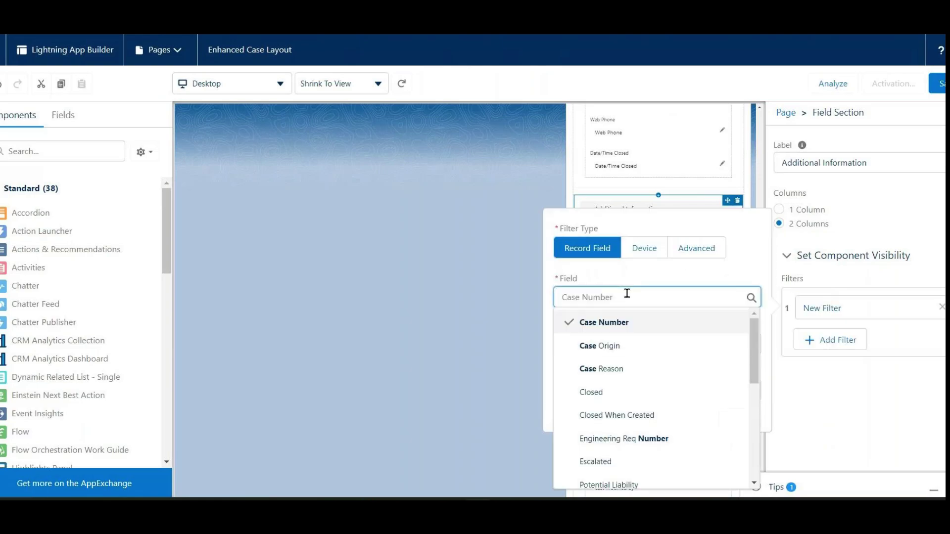
{"action": "key", "text": "ctrl+a"}
{"action": "key", "text": "BackSpace"}
{"action": "type", "text": "pr"}
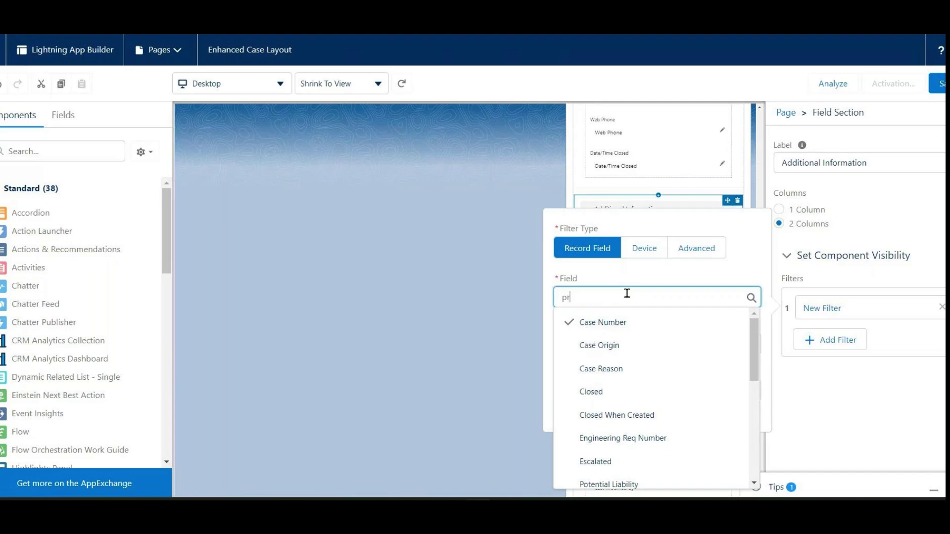
{"action": "left_click", "coordinate": [596, 322]}
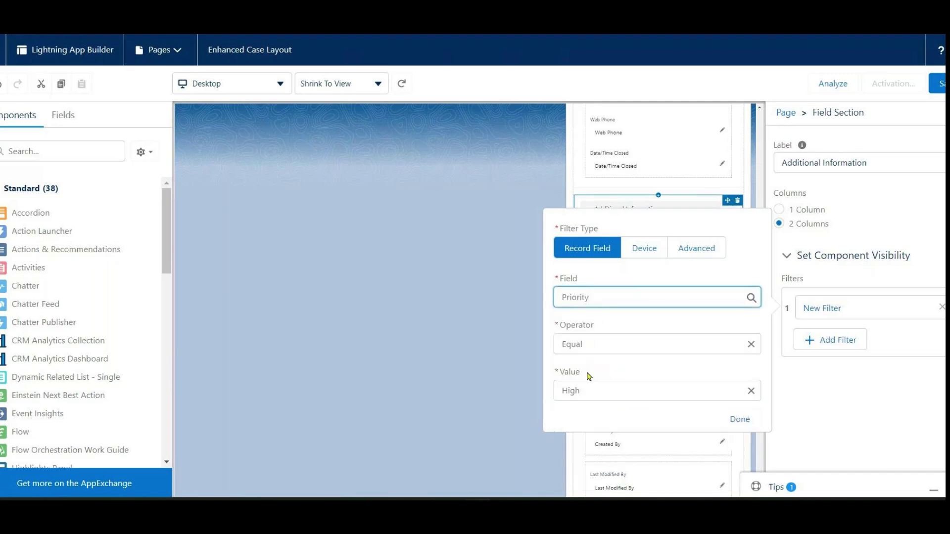
{"action": "left_click", "coordinate": [737, 420]}
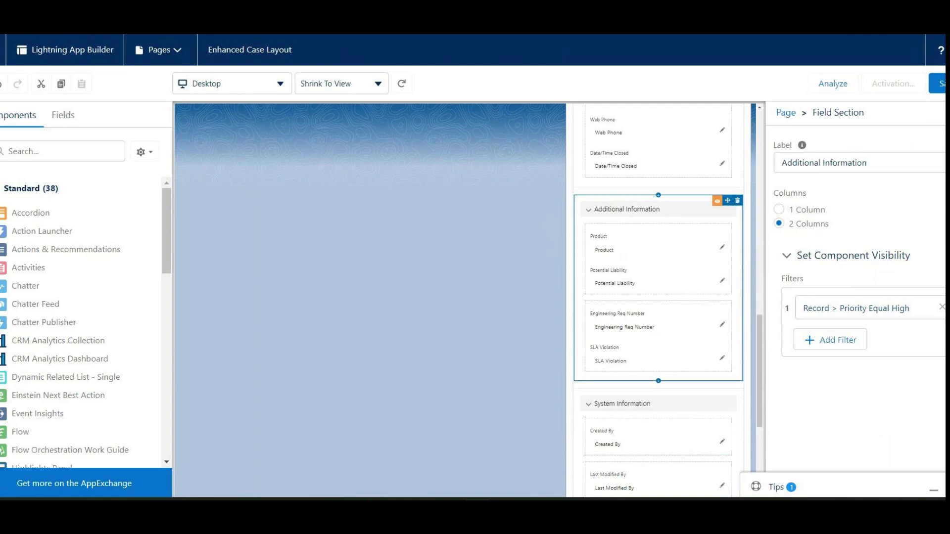
{"action": "left_click", "coordinate": [940, 85]}
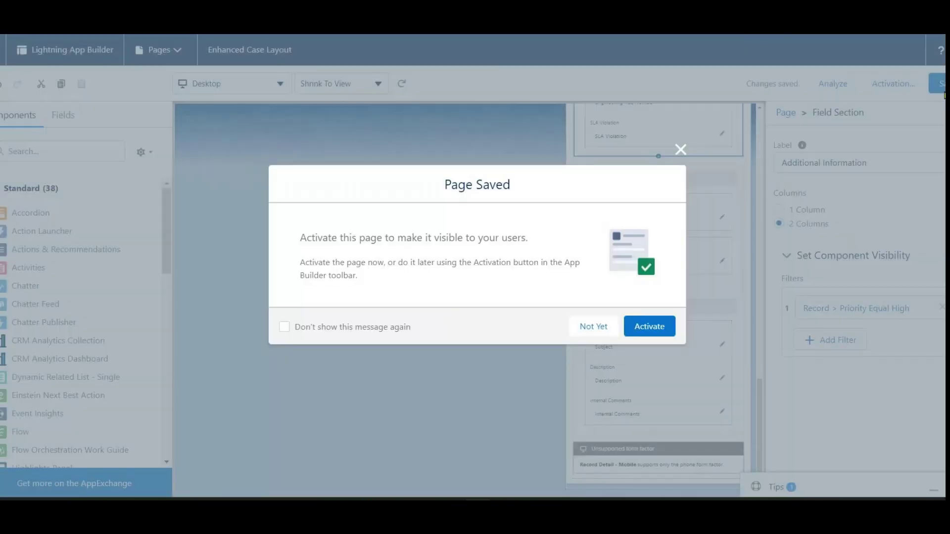
Step: Assign Enhanced Case Layout as the org default for Desktop and save
{"action": "left_click", "coordinate": [643, 326]}
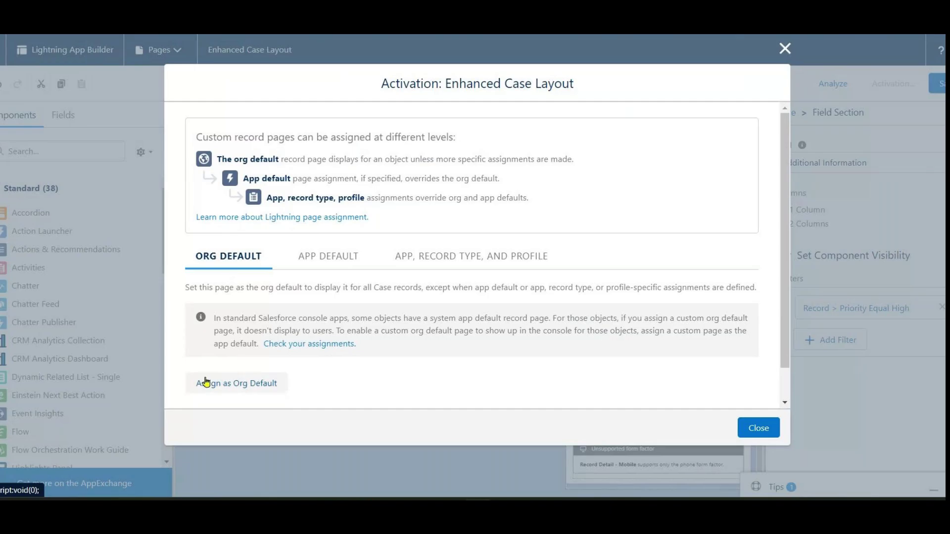
{"action": "left_click", "coordinate": [243, 388]}
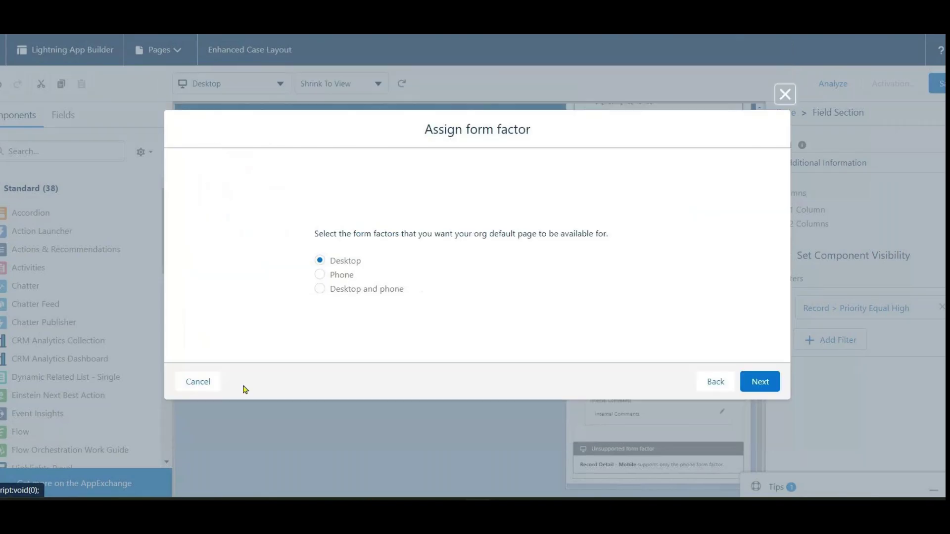
{"action": "left_click", "coordinate": [760, 382]}
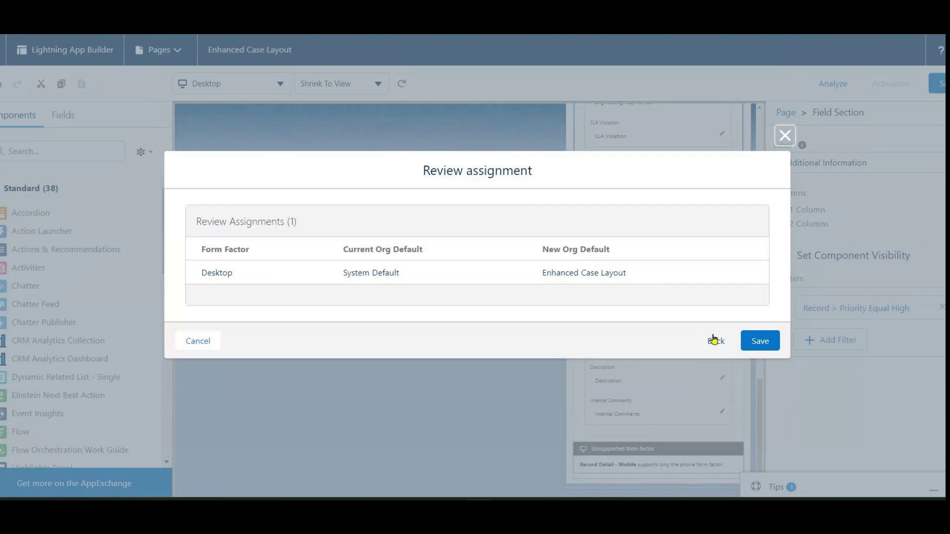
{"action": "left_click", "coordinate": [765, 341]}
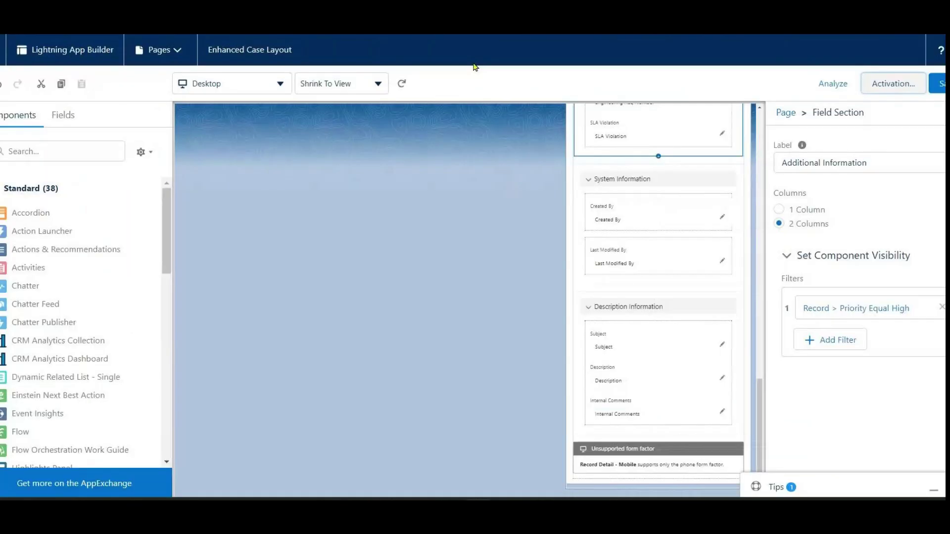
{"action": "key", "text": "ctrl+s"}
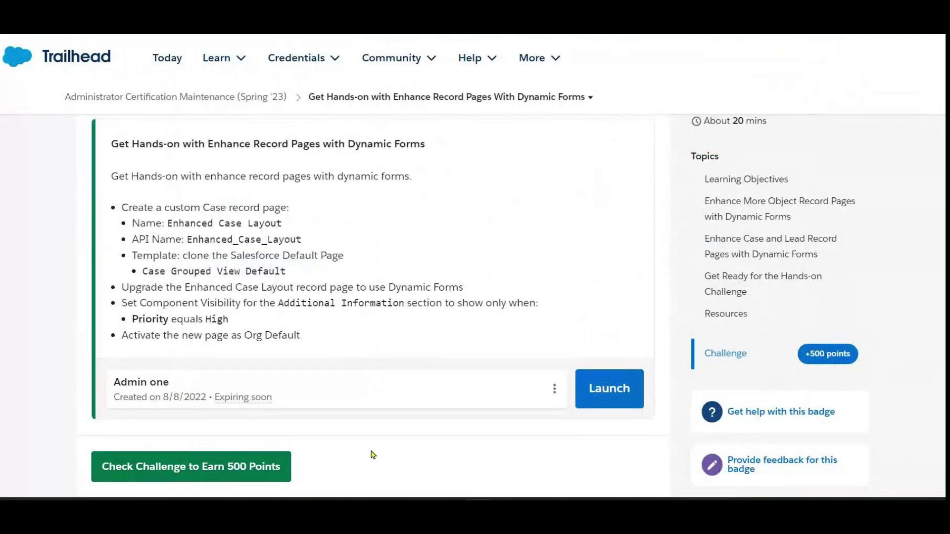
Step: Submit the Dynamic Forms hands-on challenge in Trailhead for verification to earn 500 points
{"action": "left_click", "coordinate": [239, 464]}
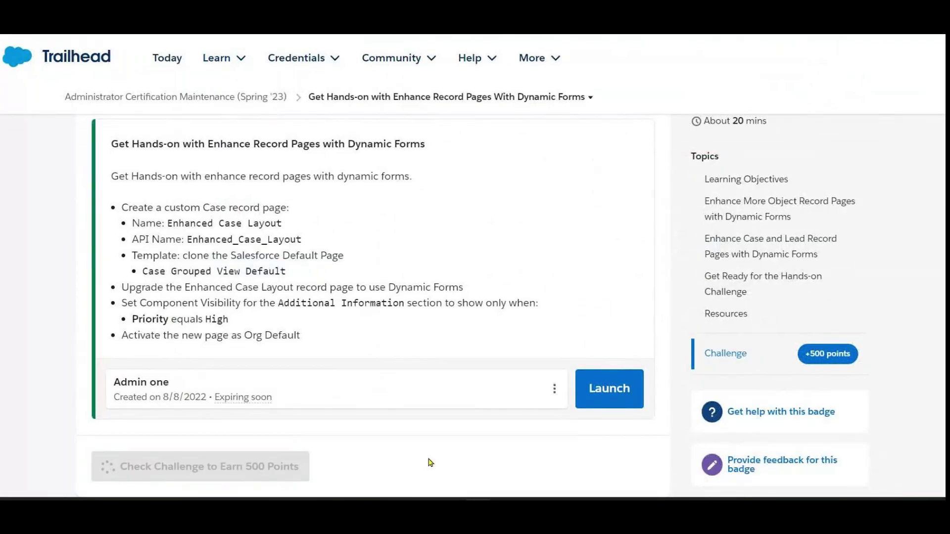